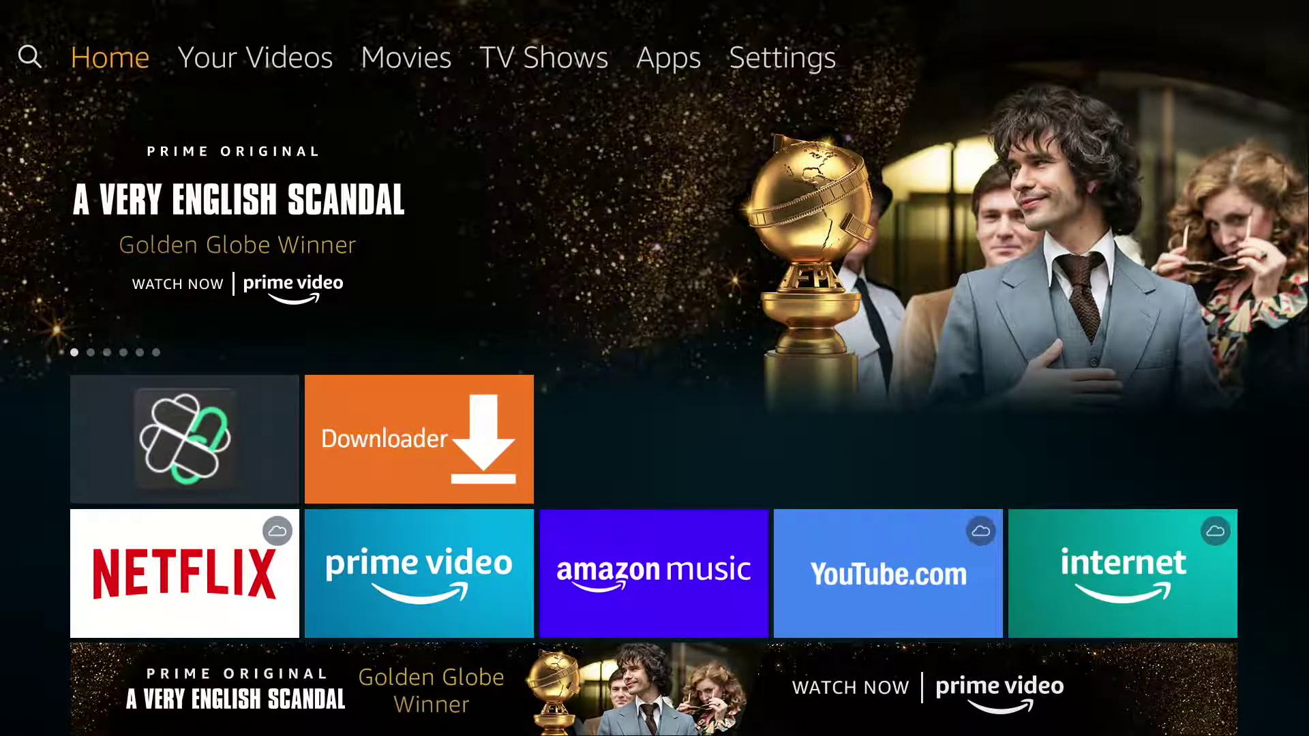
- From the Home quick-access menu, open the installed apps library and highlight the Filelinked tile
key("Home")
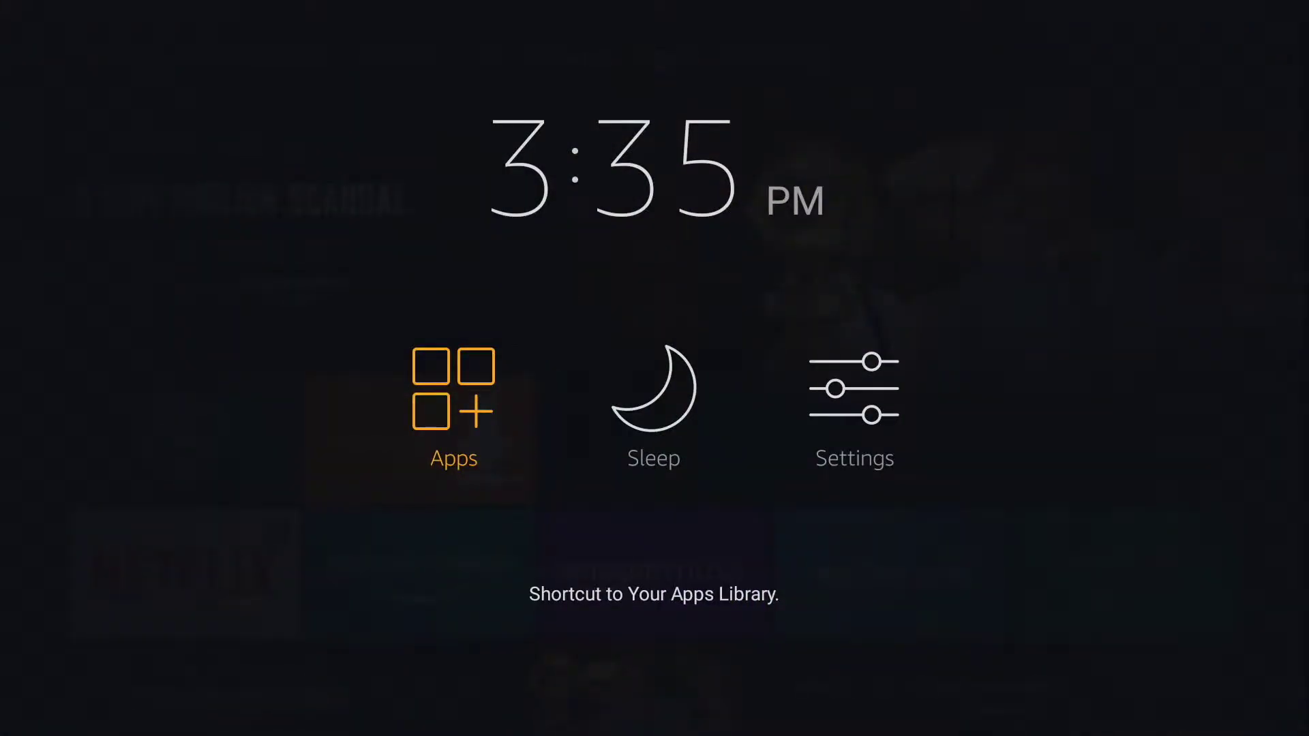
key("Return")
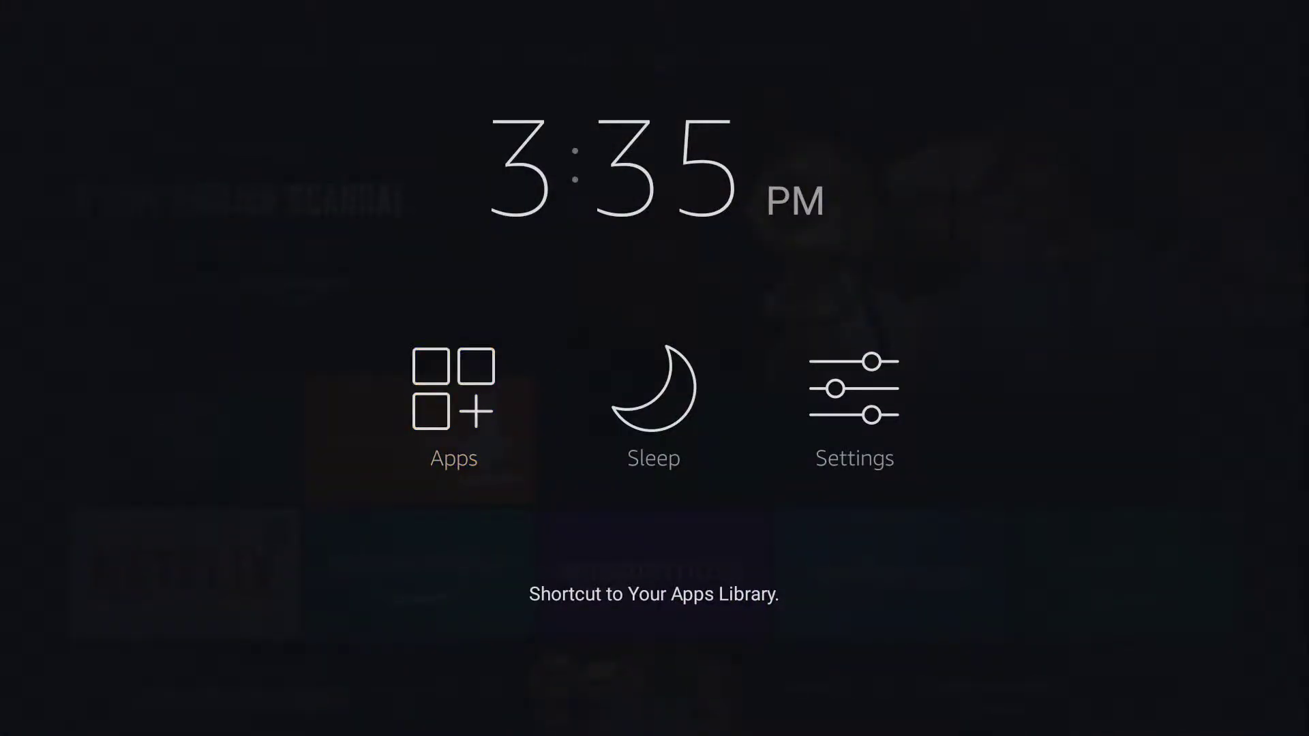
key("Down")
key("Down")
key("Right")
key("Right")
key("Right")
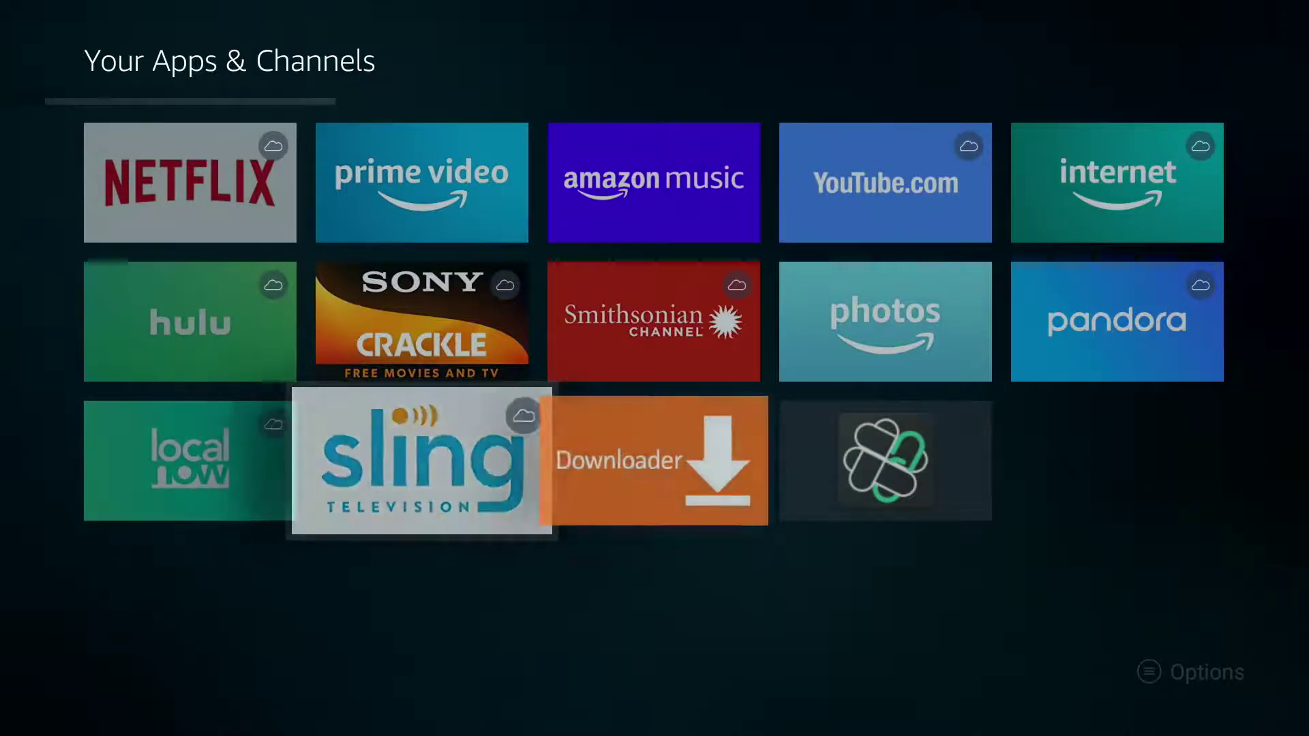
- Launch Filelinked, turn off Show Hints and Useful Informations, and dismiss the browser warning
key("Return")
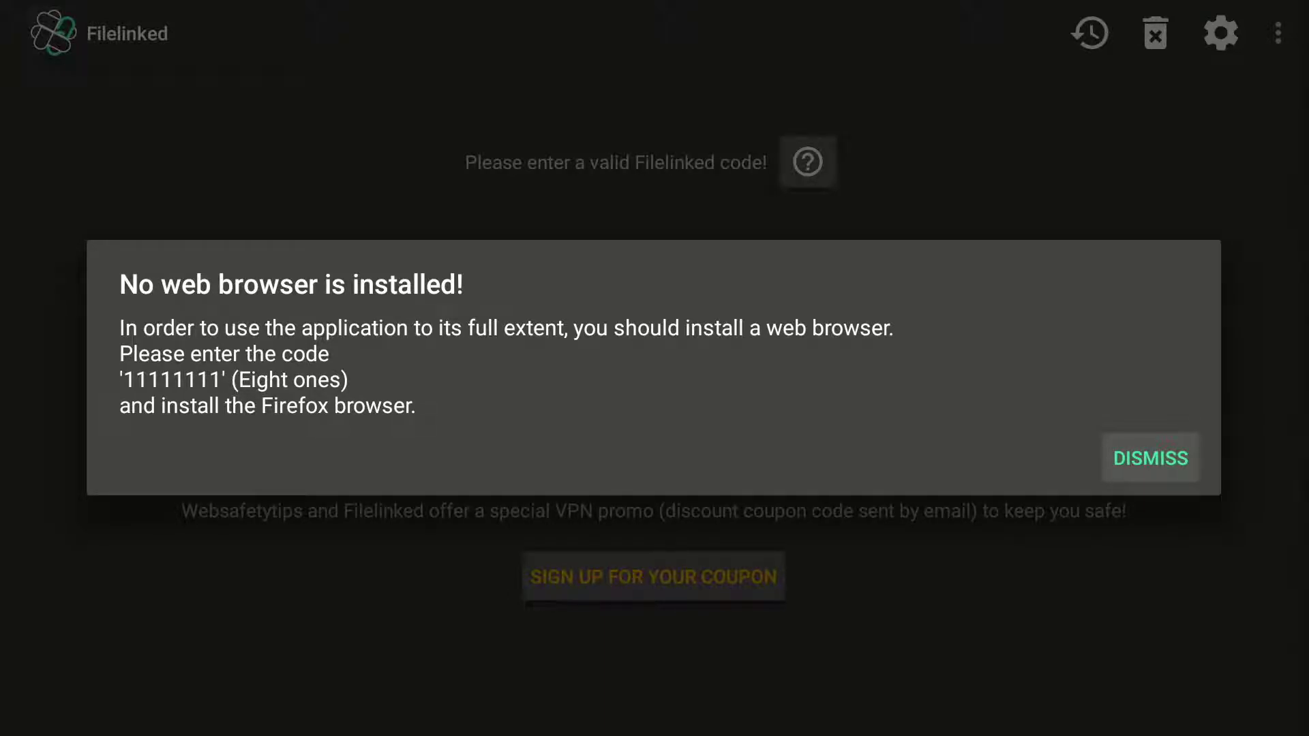
key("Return")
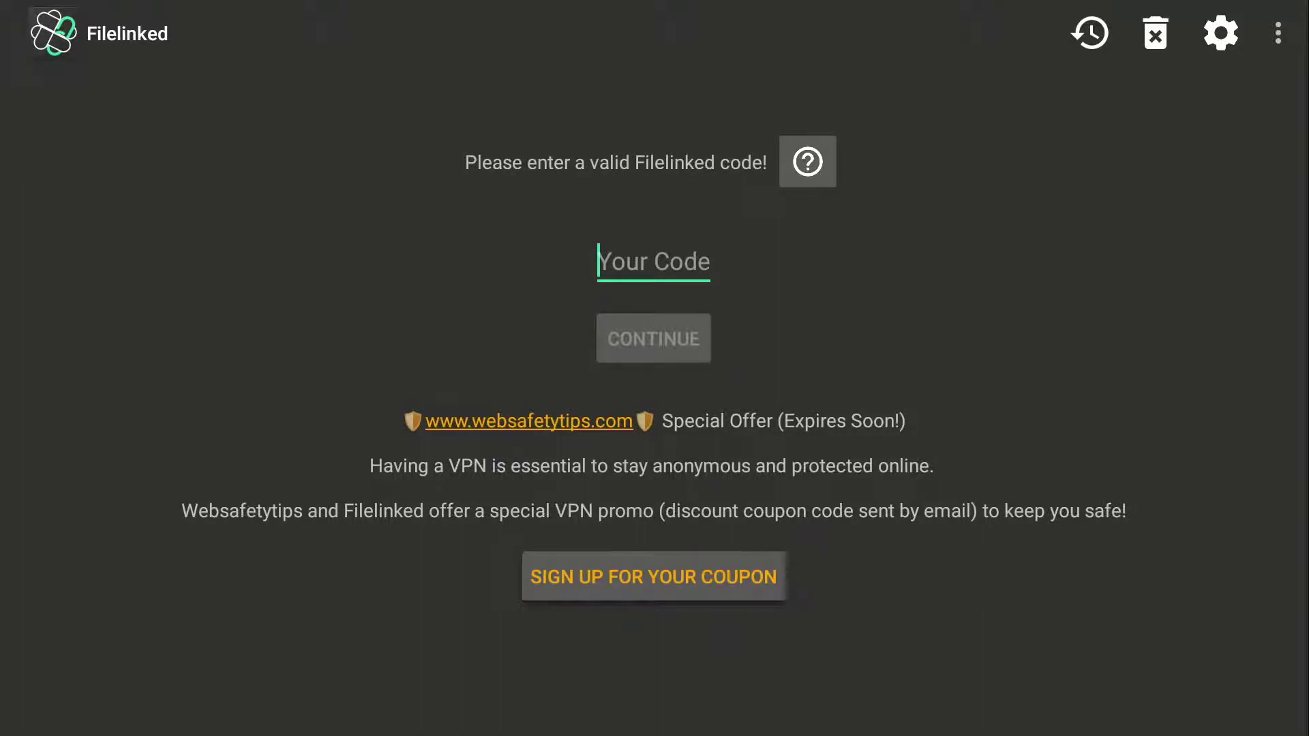
key("Up")
key("Up")
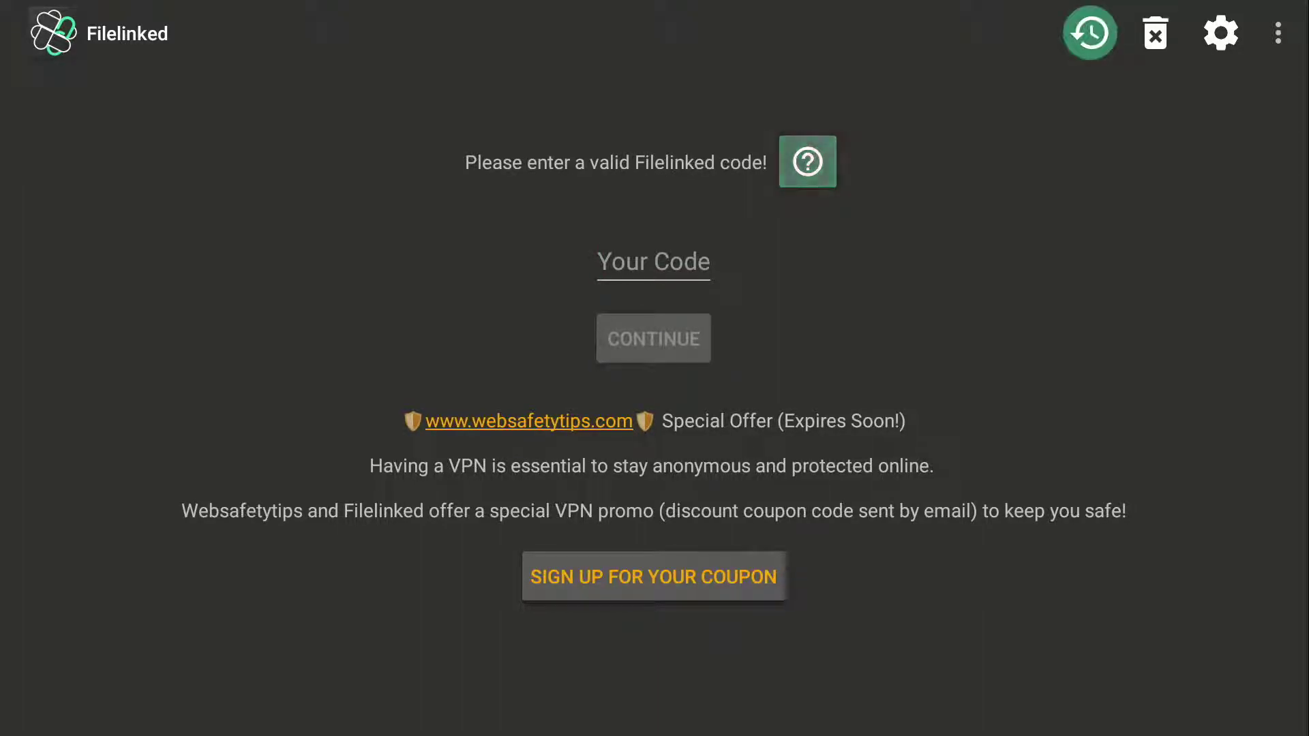
key("Right")
key("Right")
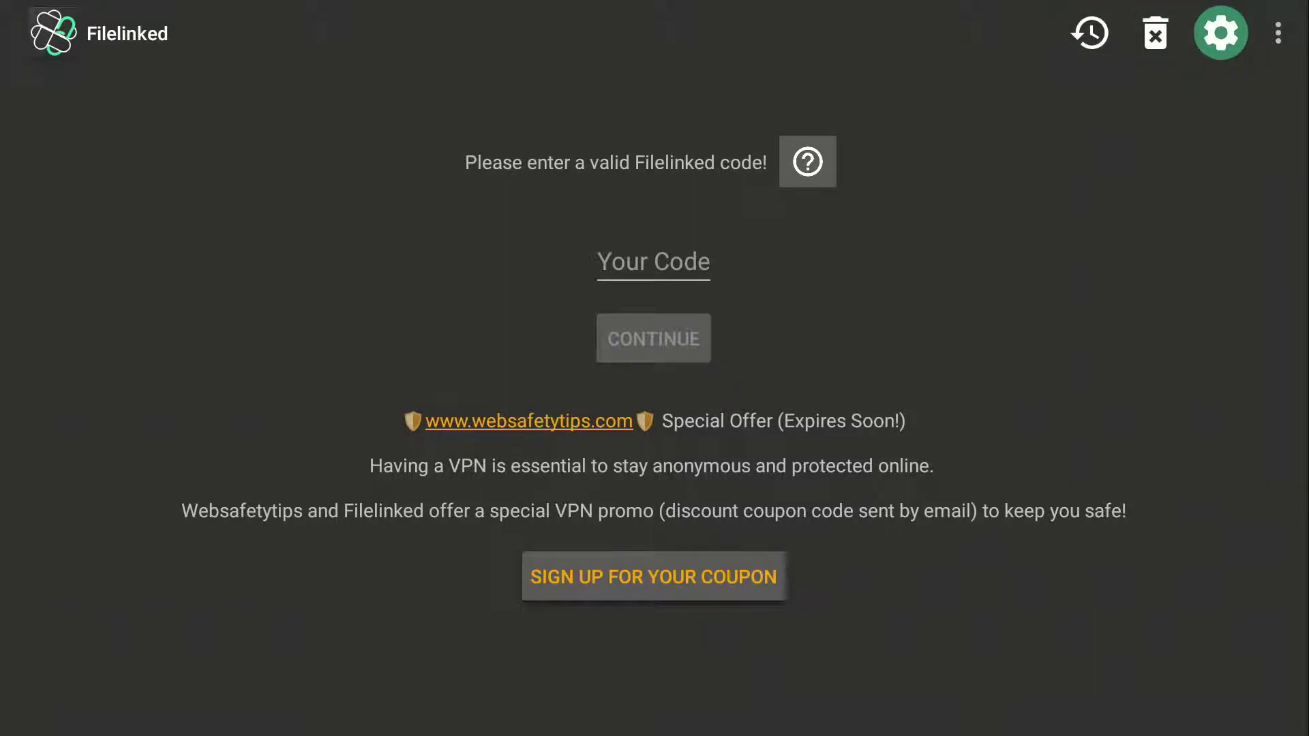
key("Return")
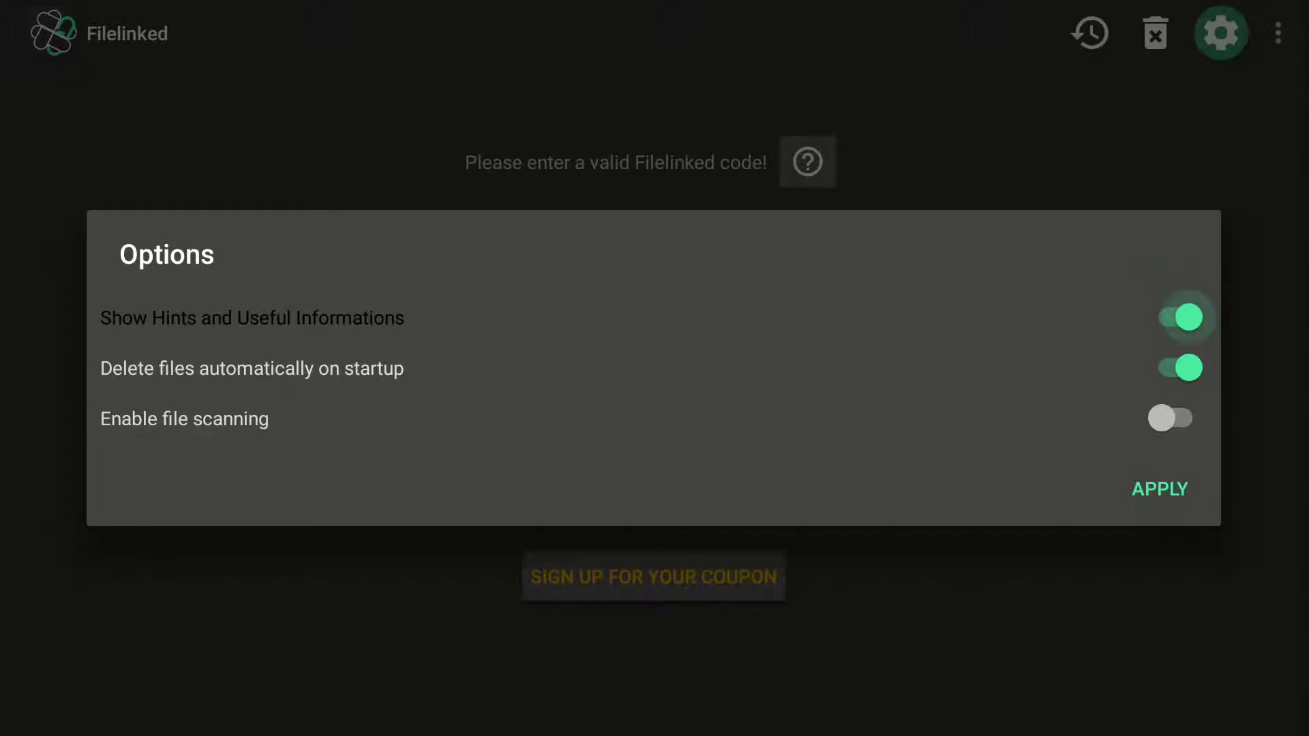
key("Return")
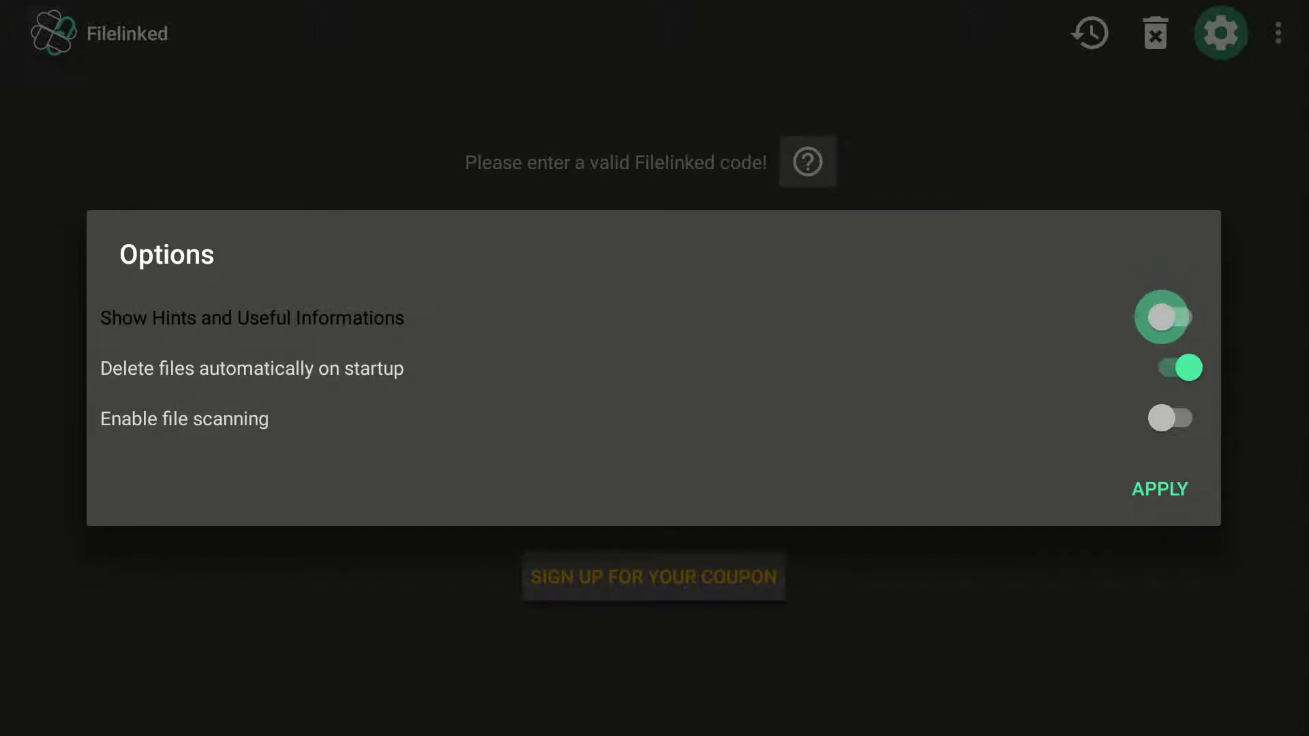
key("Down")
key("Down")
key("Down")
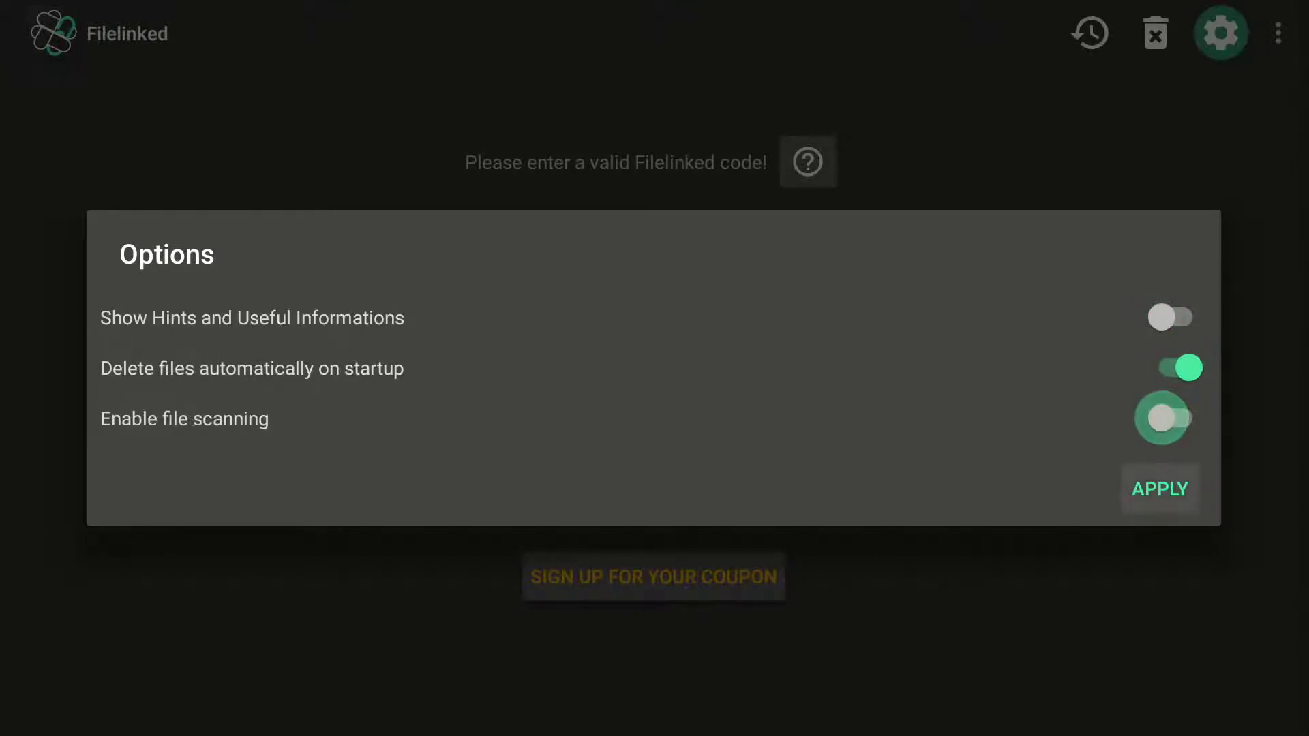
key("Return")
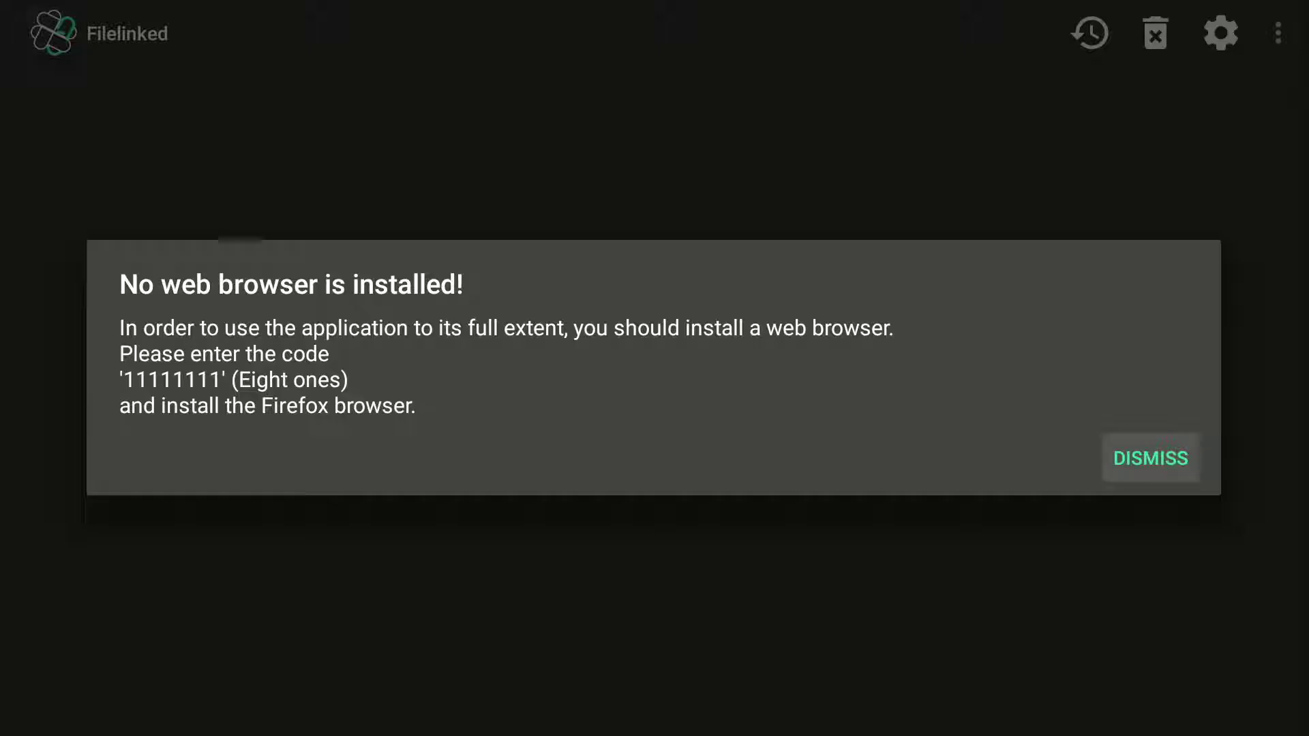
key("Return")
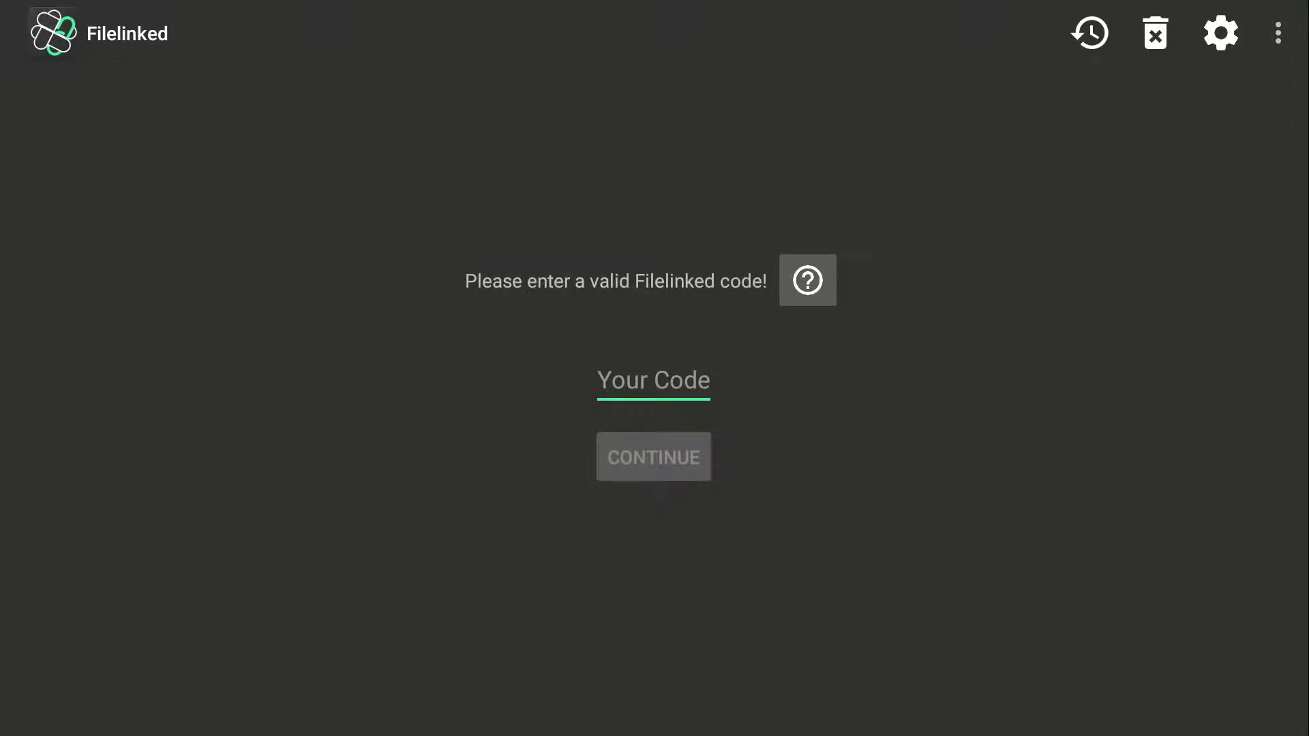
- Enter the store code 71016525 on the Filelinked number pad
key("Return")
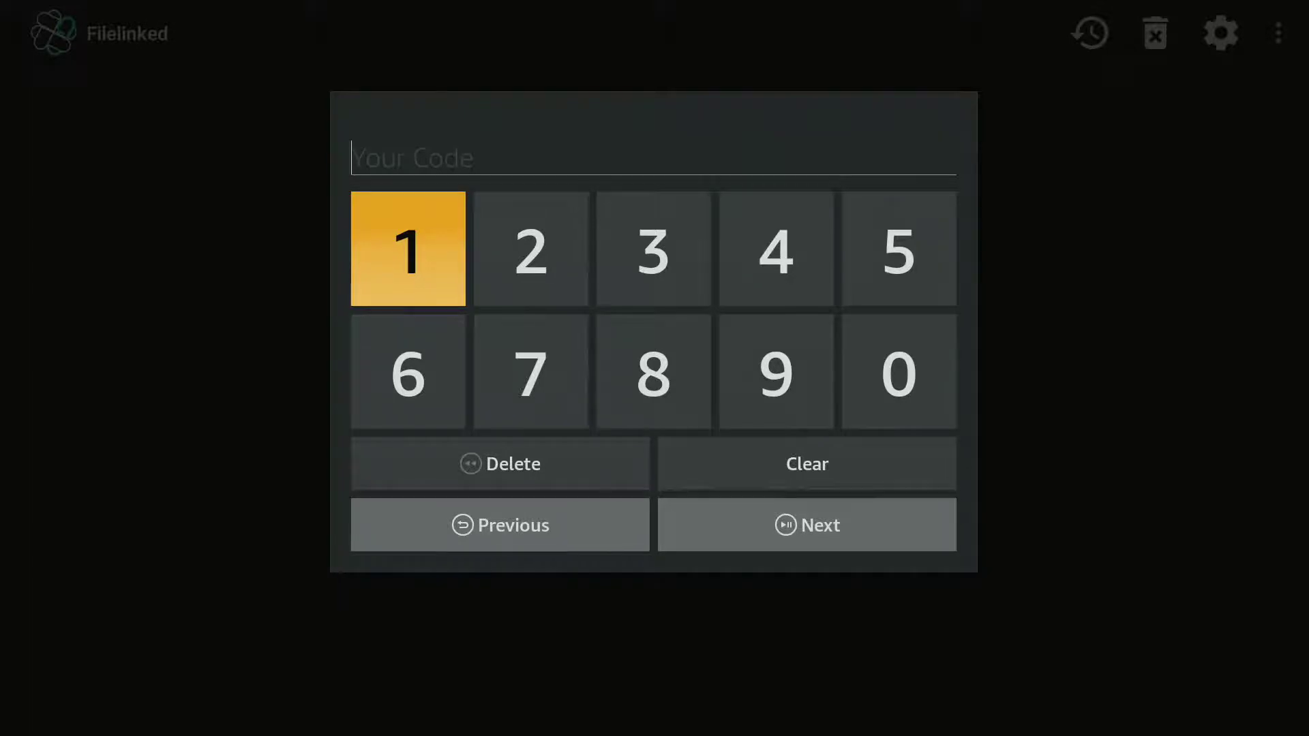
key("Right")
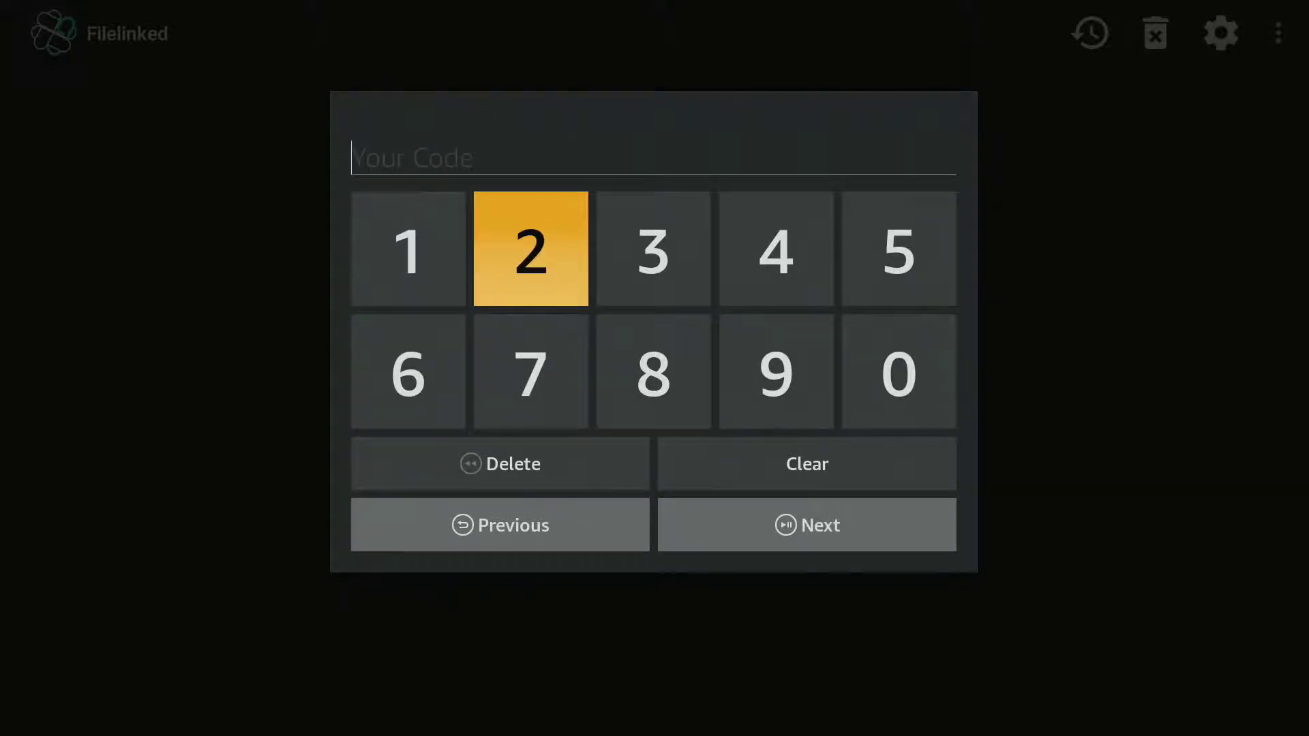
key("Down")
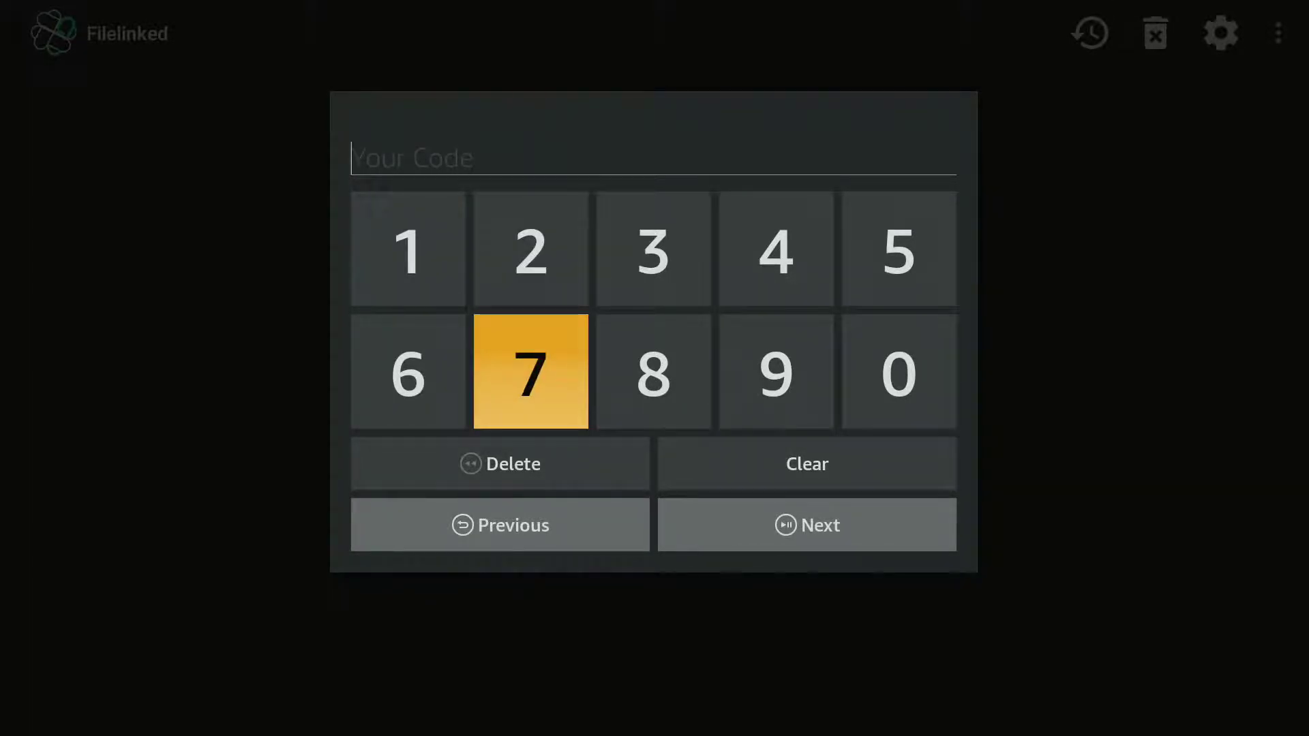
key("Return")
key("Up")
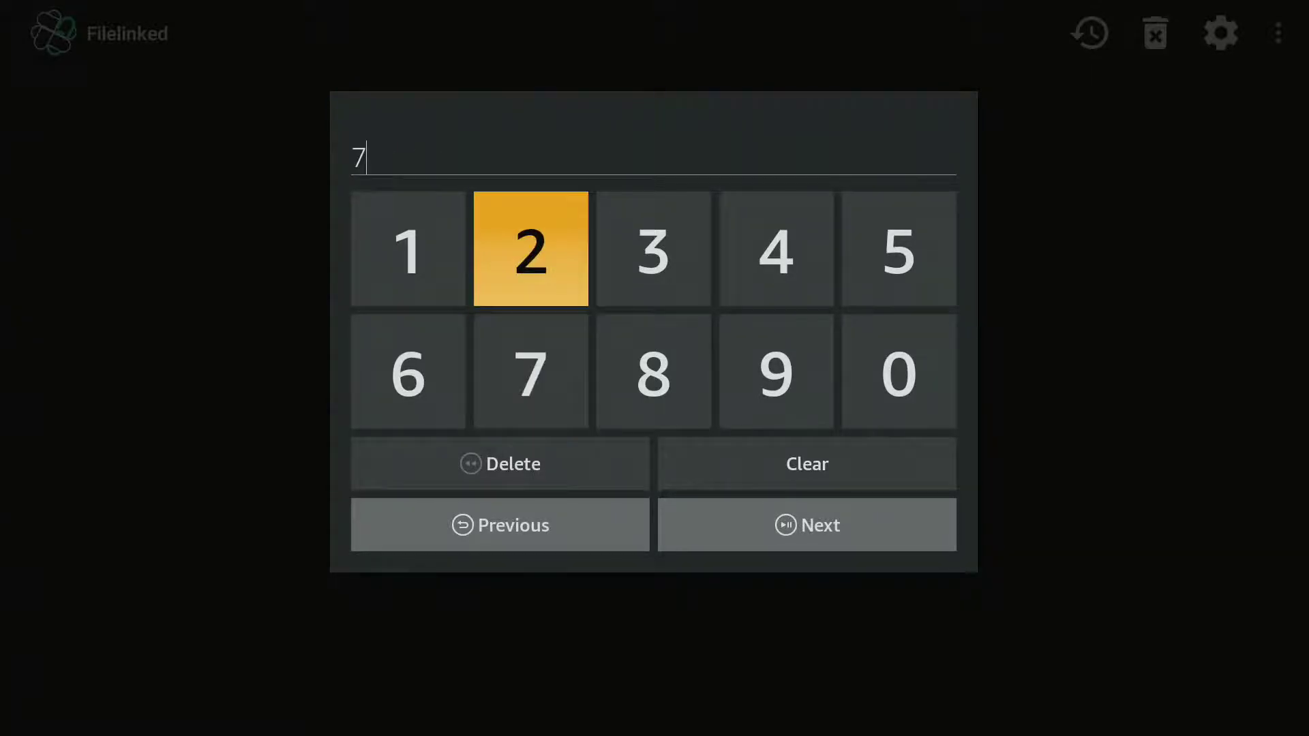
key("Left")
key("Return")
key("Left")
key("Down")
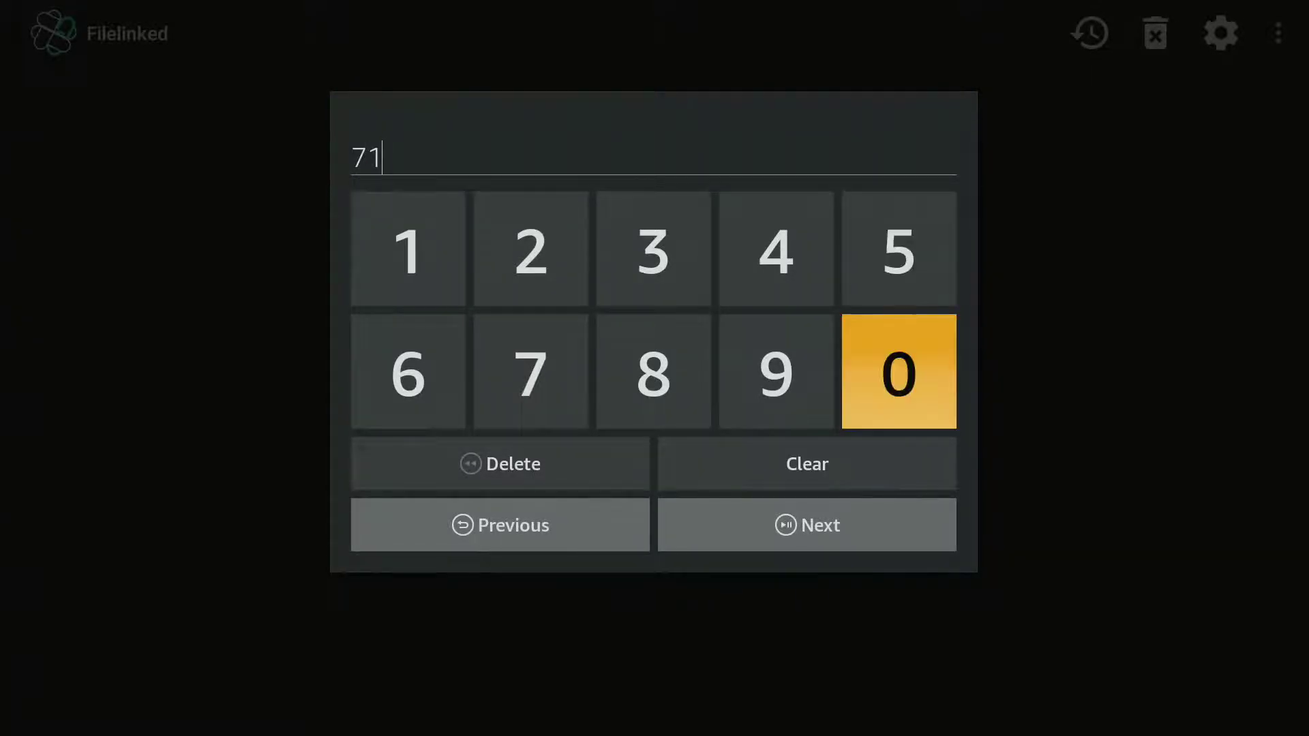
key("Return")
key("Right")
key("Up")
key("Return")
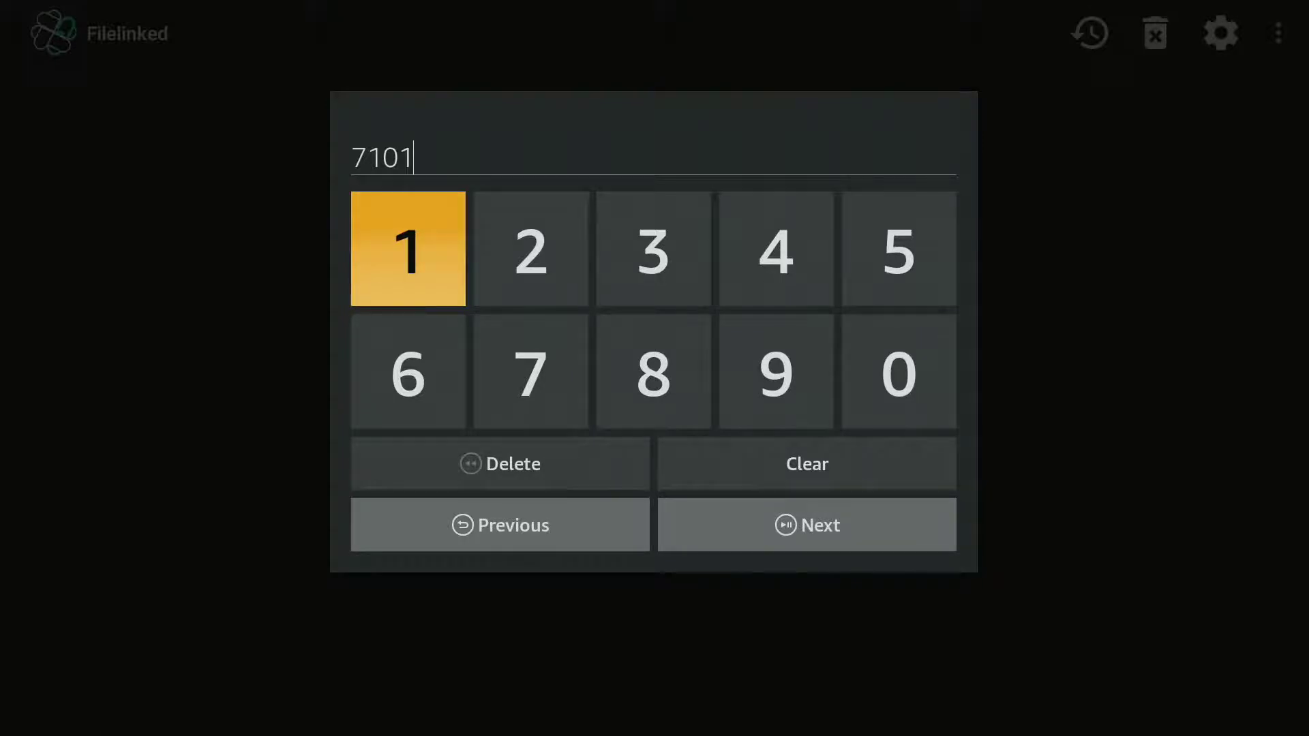
key("Down")
key("Return")
key("Right")
key("Right")
key("Up")
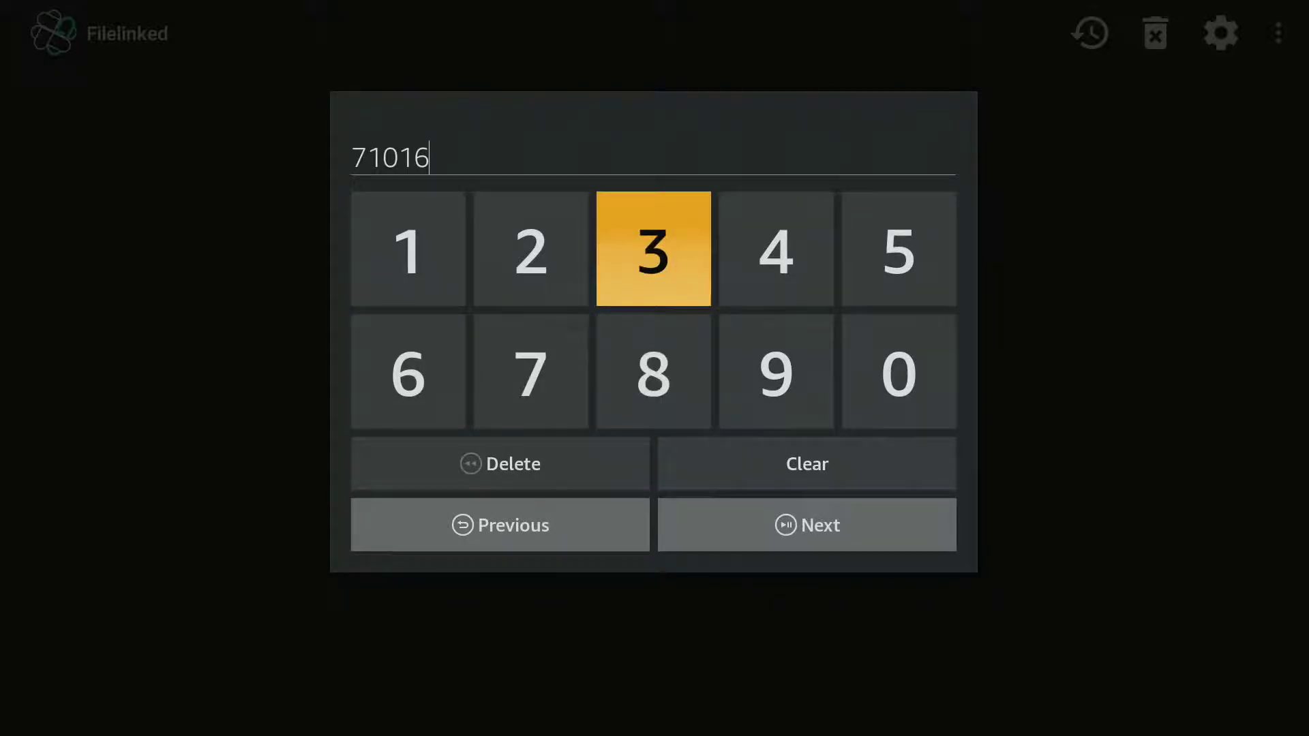
key("Right")
key("Right")
key("Return")
key("Left")
key("Left")
key("Left")
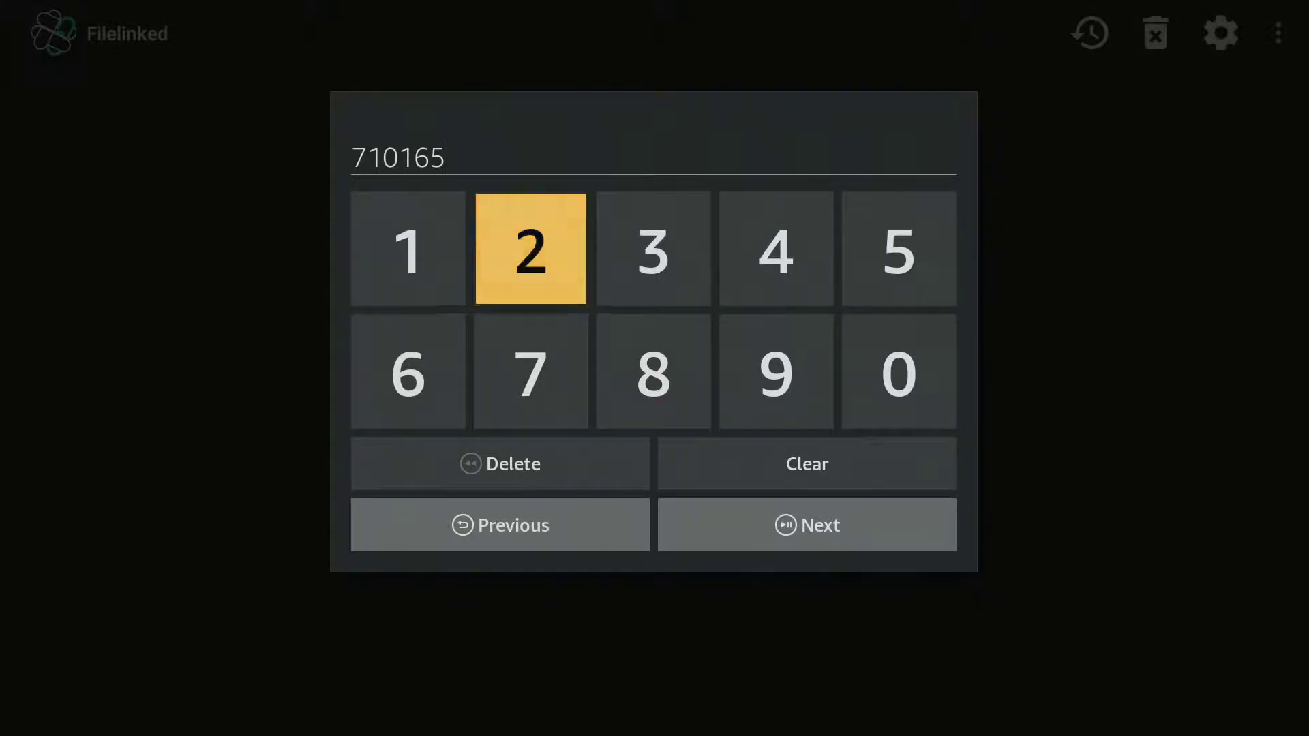
key("Return")
key("Right")
key("Right")
key("Right")
key("Return")
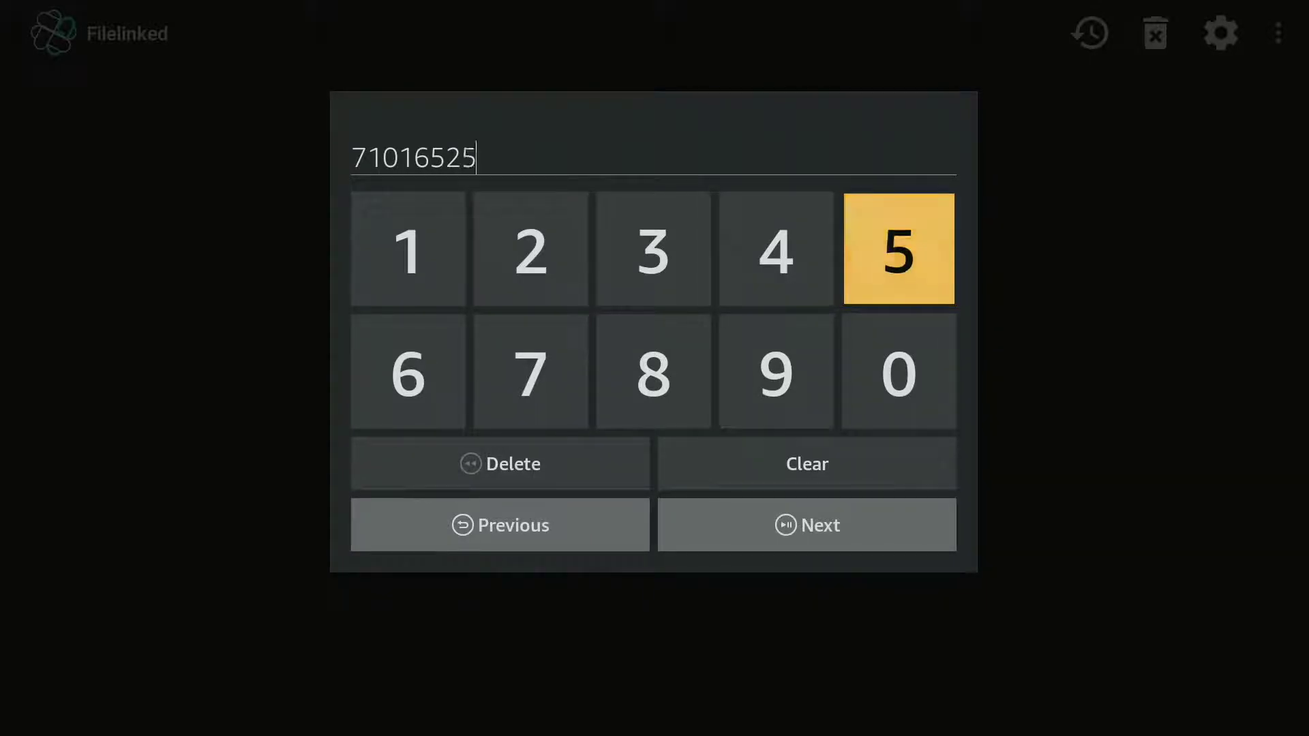
- Accept the entered code and submit it to open its store
key("Down")
key("Down")
key("Down")
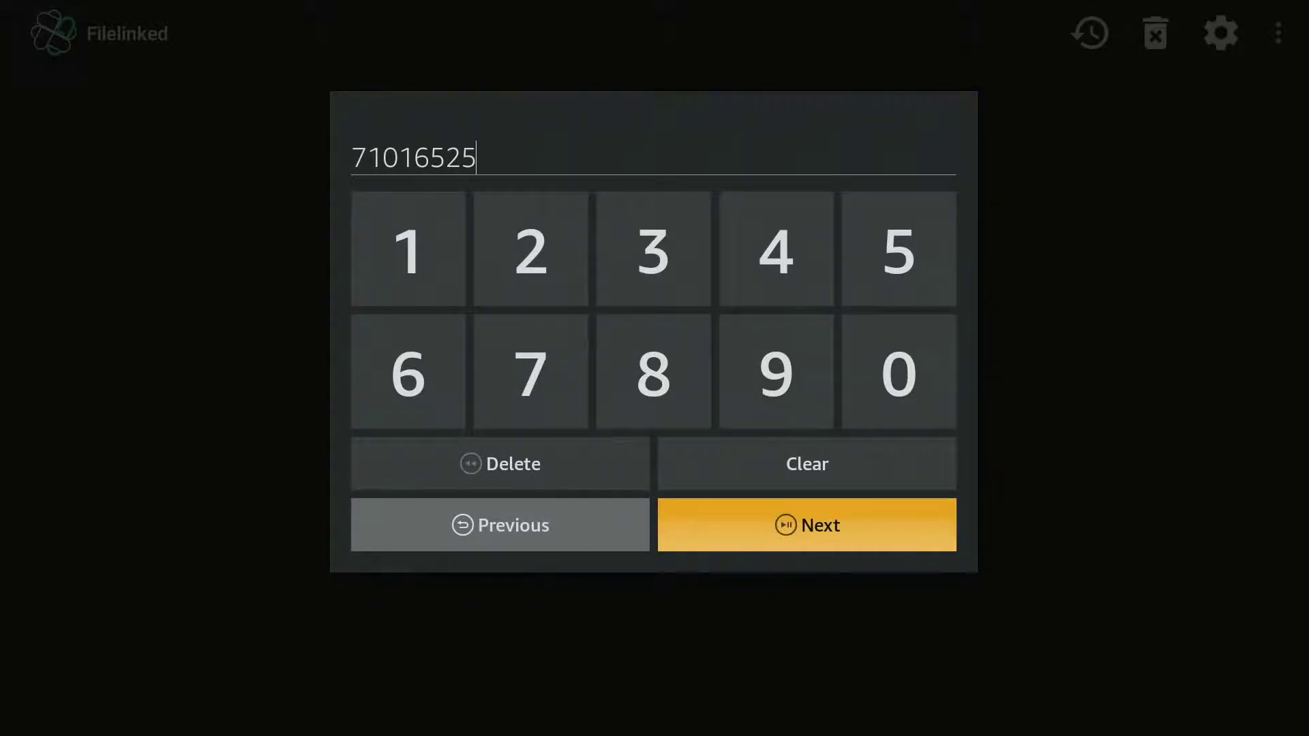
key("Return")
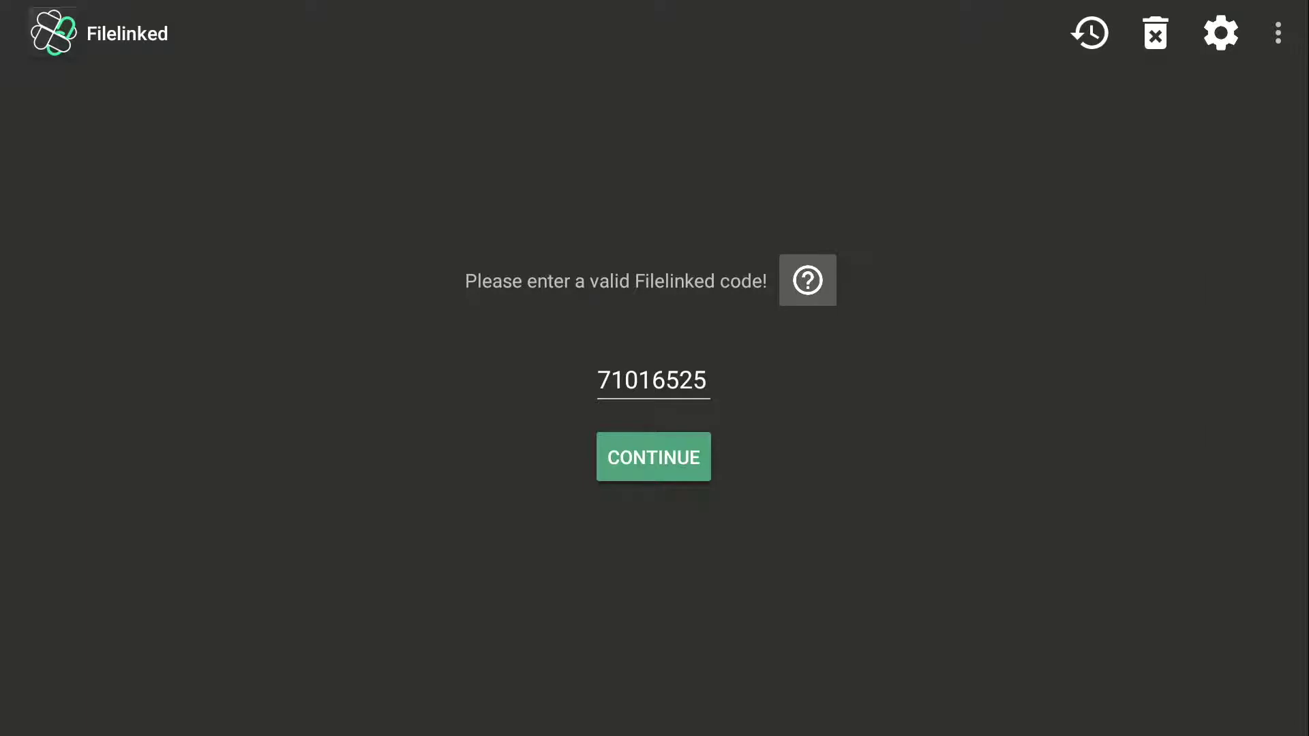
key("Return")
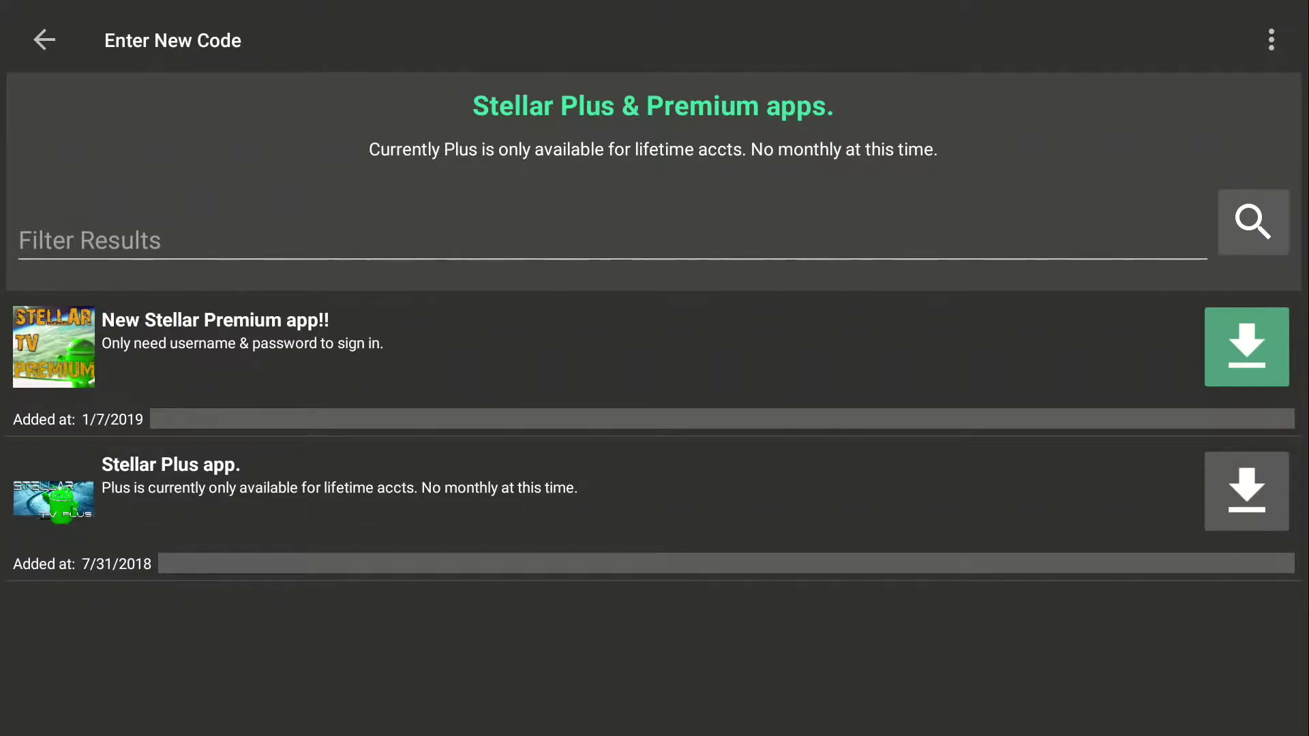
- Move focus between the Stellar Plus and New Stellar Premium download buttons
left_click(1246, 491)
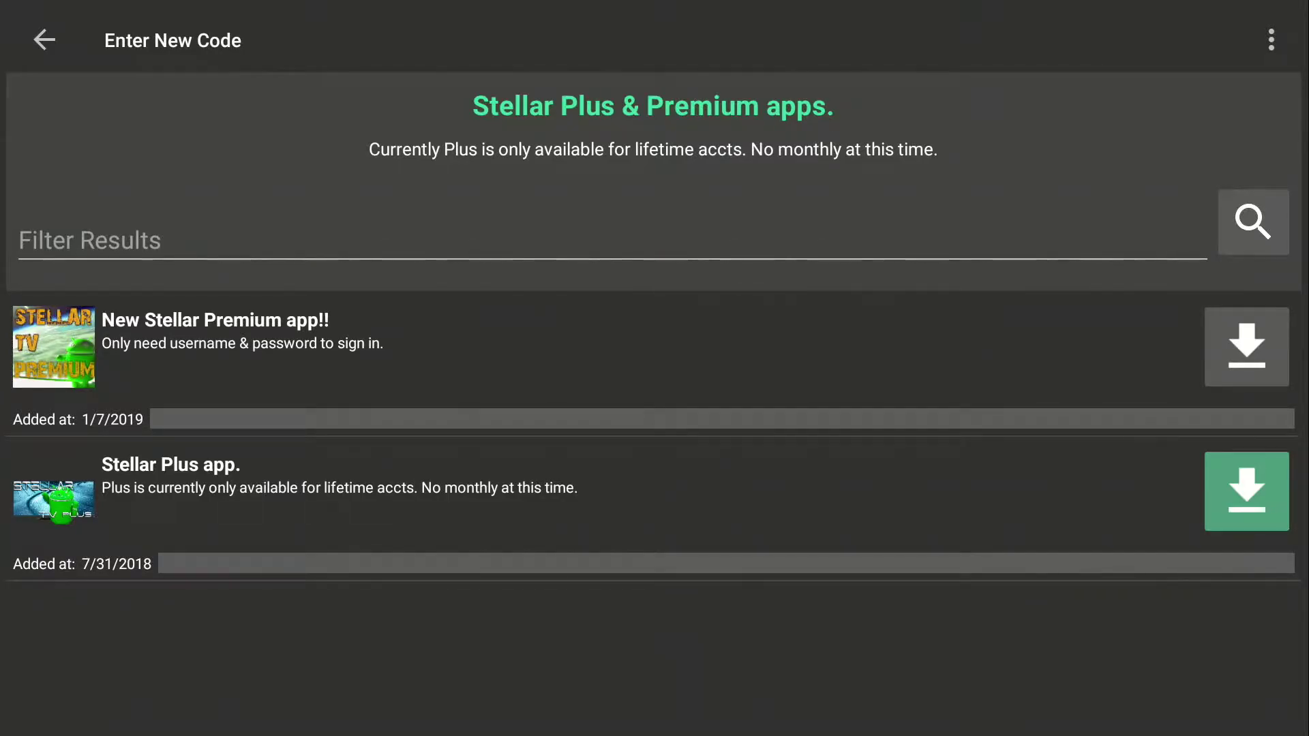
left_click(1246, 346)
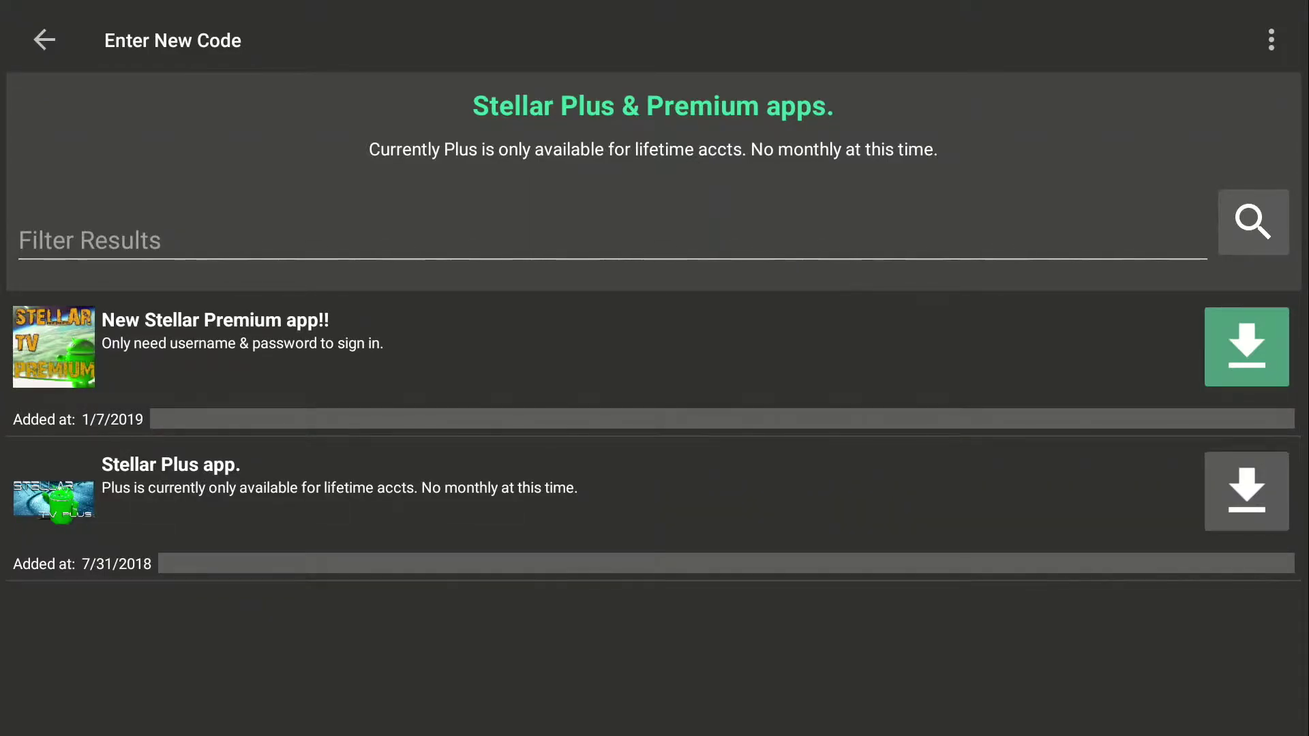
- Download New Stellar Premium, install Steller TV Premium, and close the App installed confirmation
key("Return")
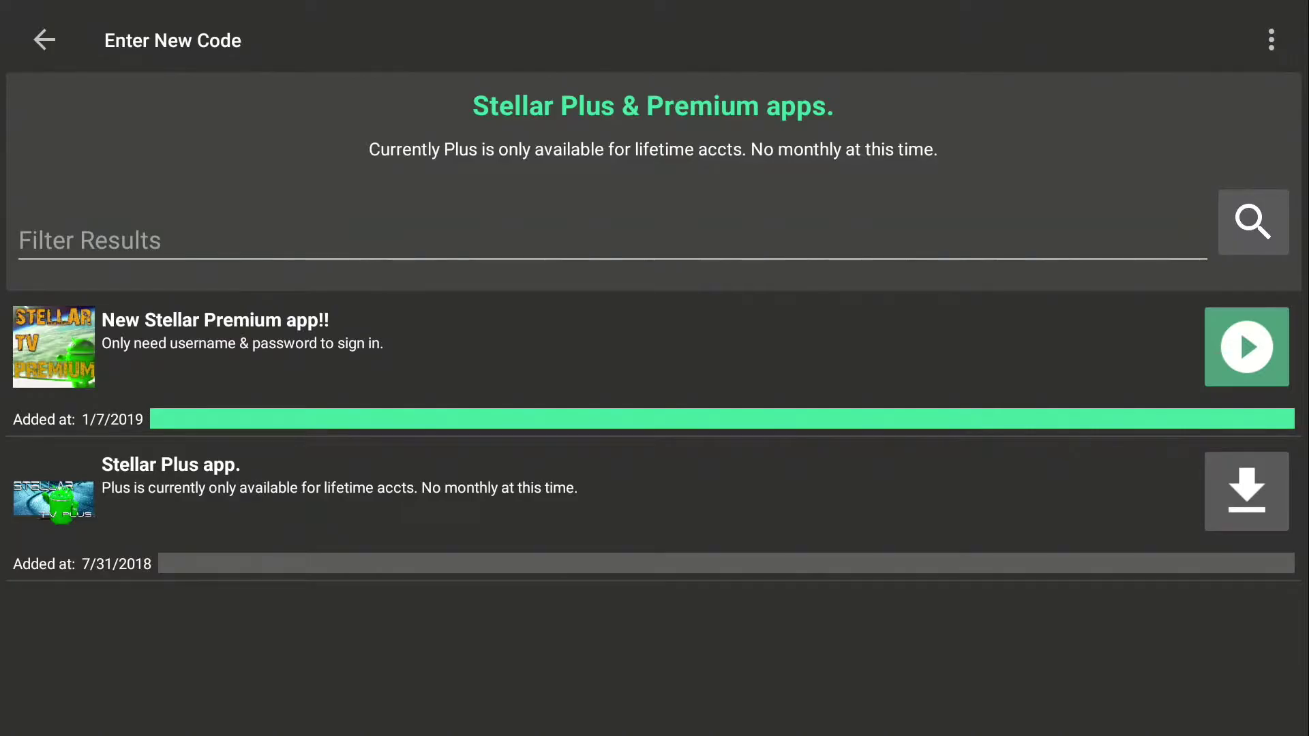
key("Return")
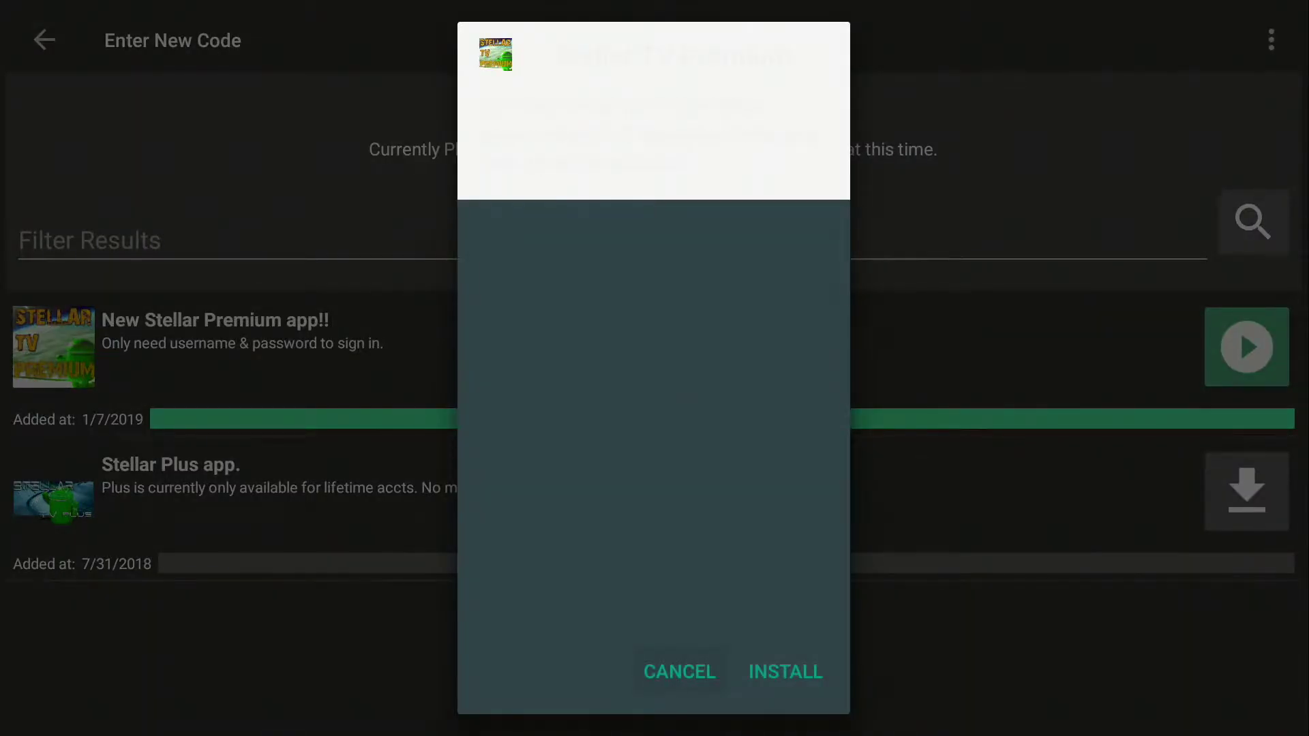
key("Return")
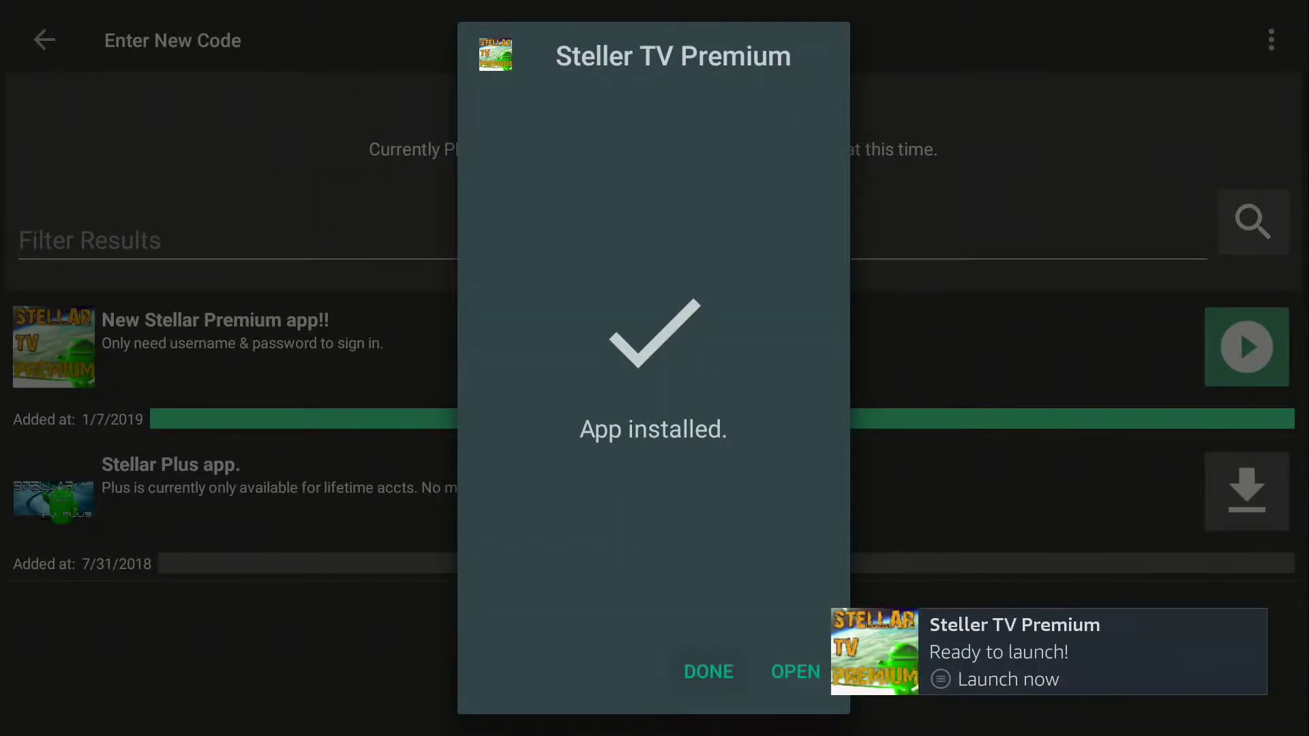
key("Return")
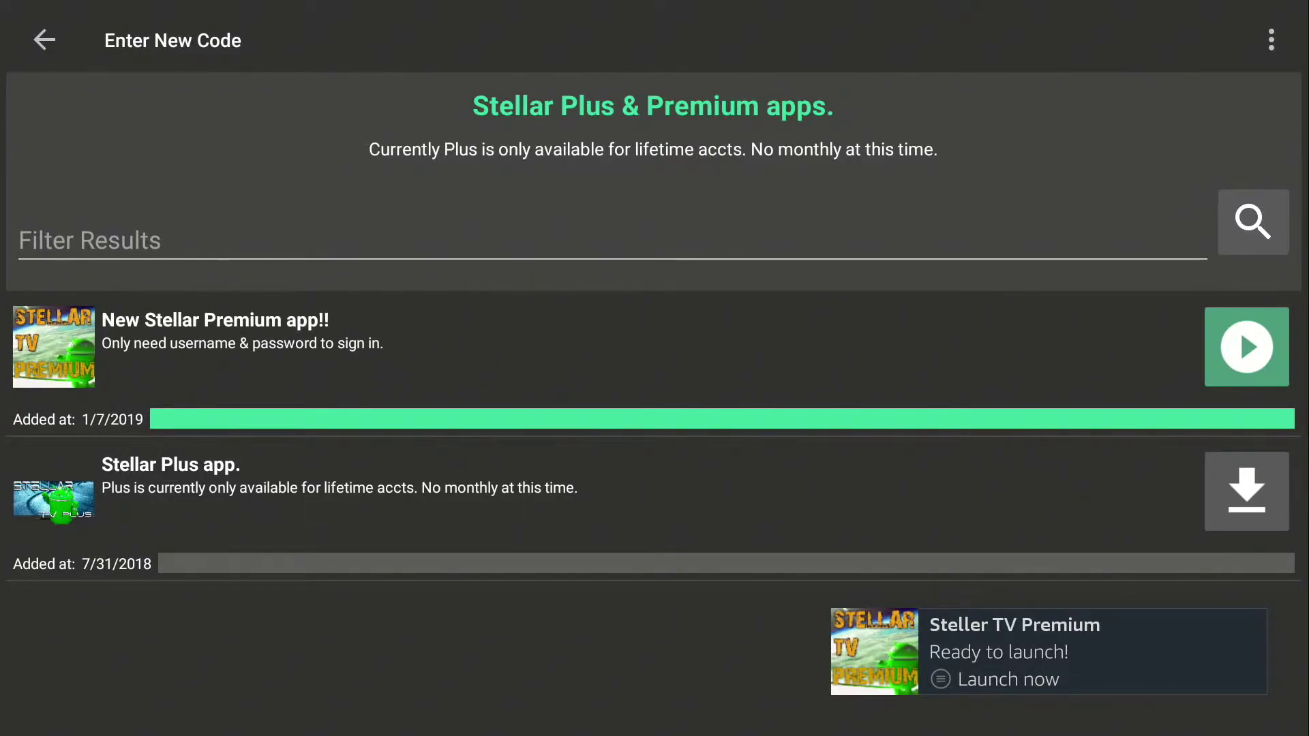
- Choose Enter New Code from the store's options, confirm discarding the store, and exit Filelinked
left_click(1247, 491)
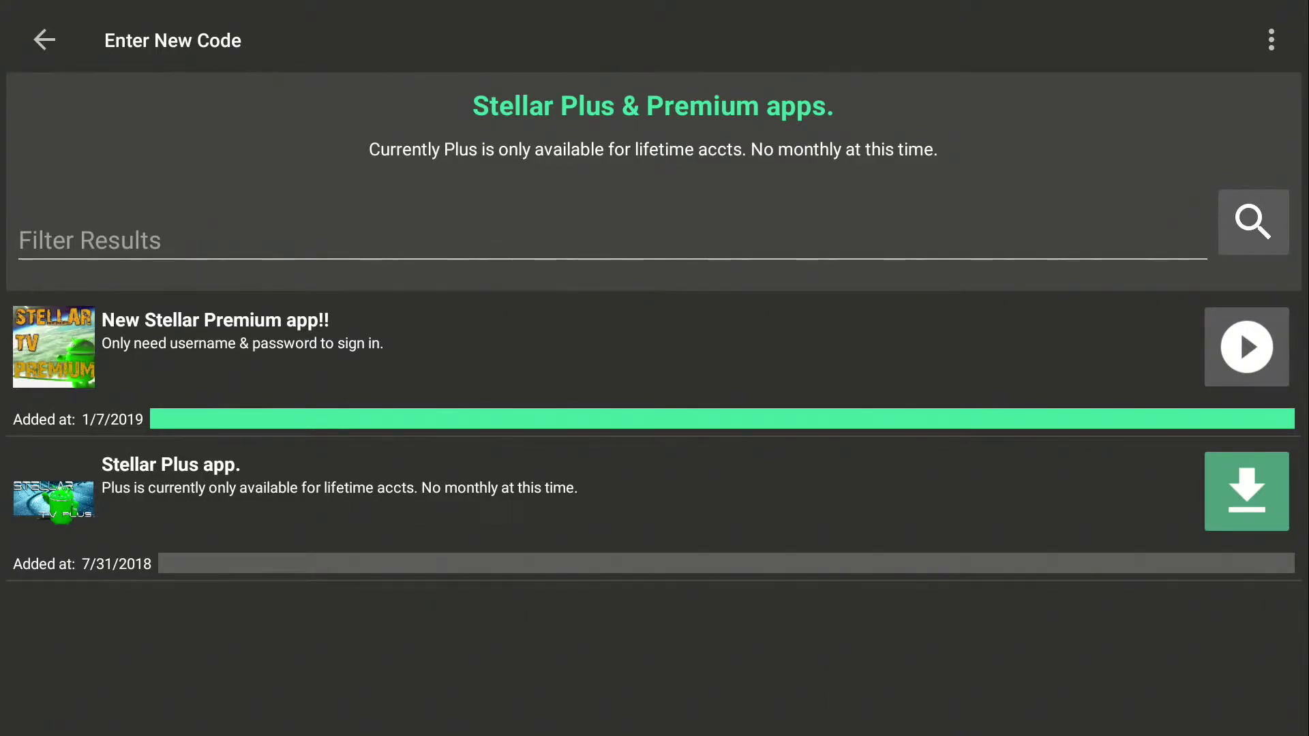
key("Up")
key("Up")
key("Up")
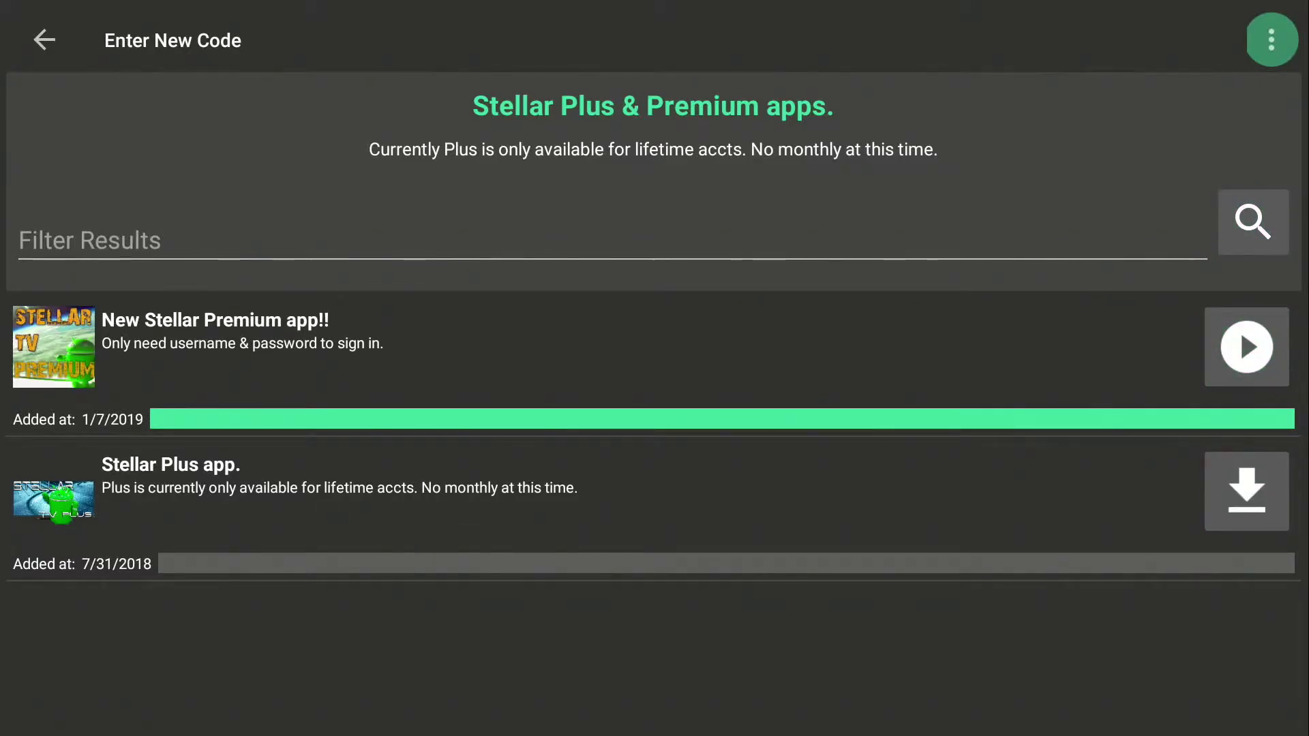
key("Return")
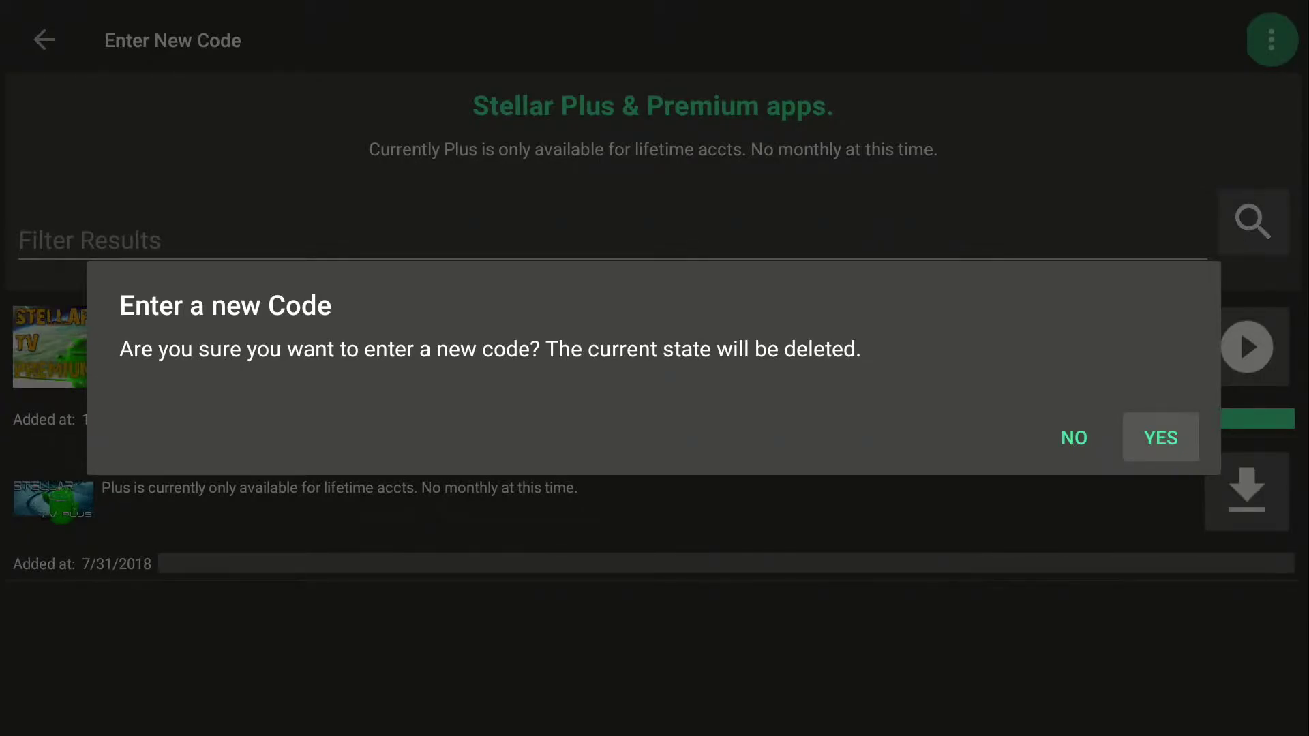
key("Return")
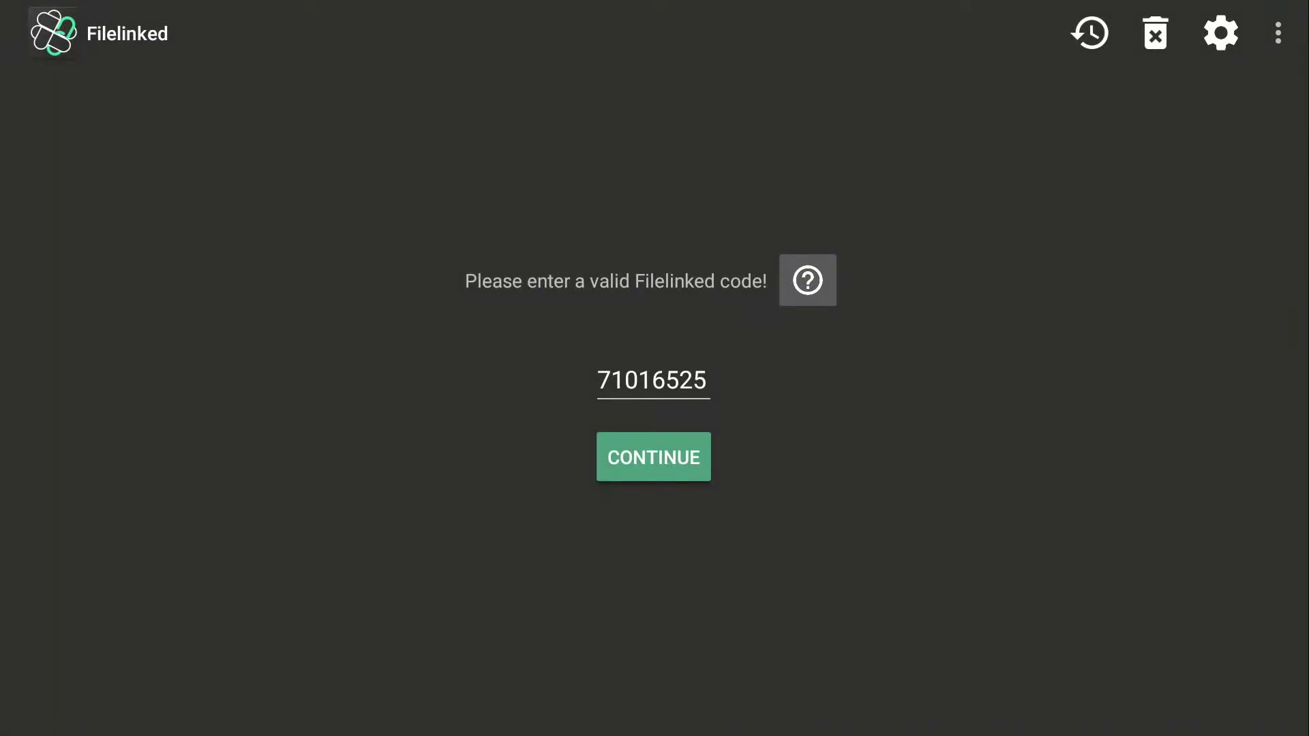
key("Escape")
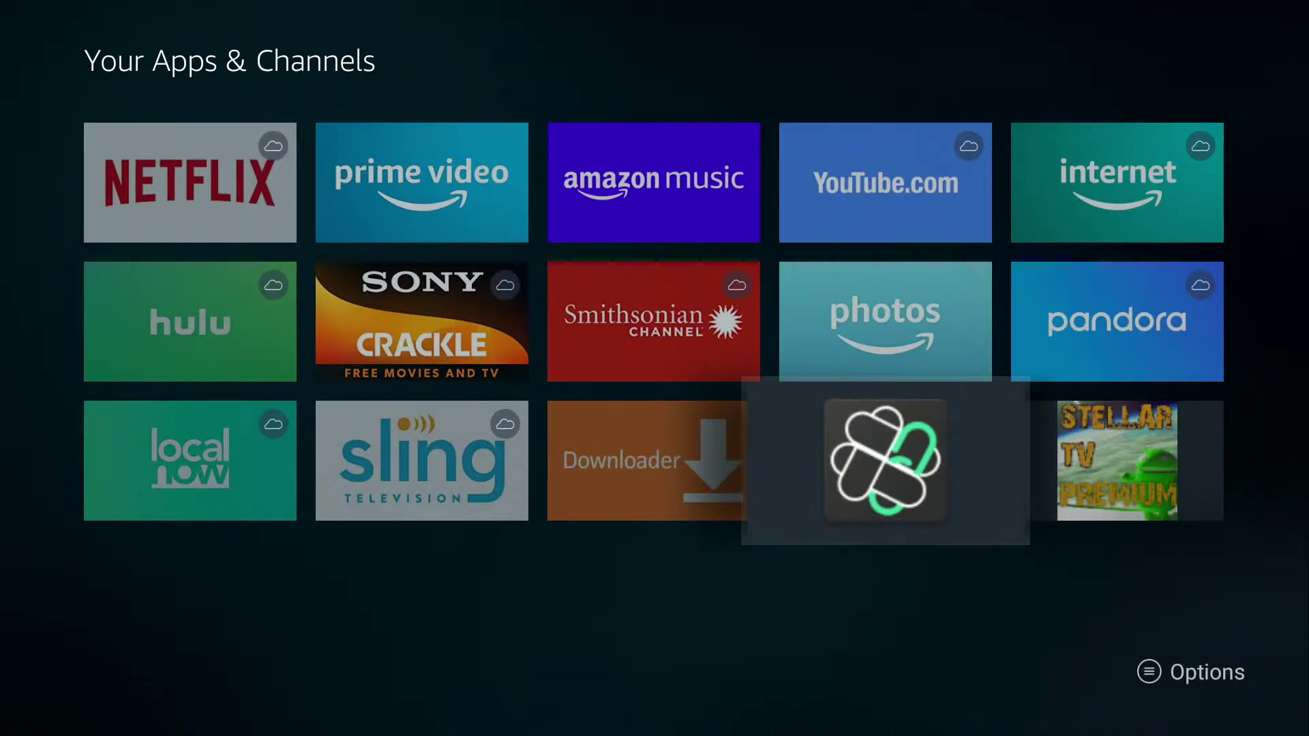
key("Right")
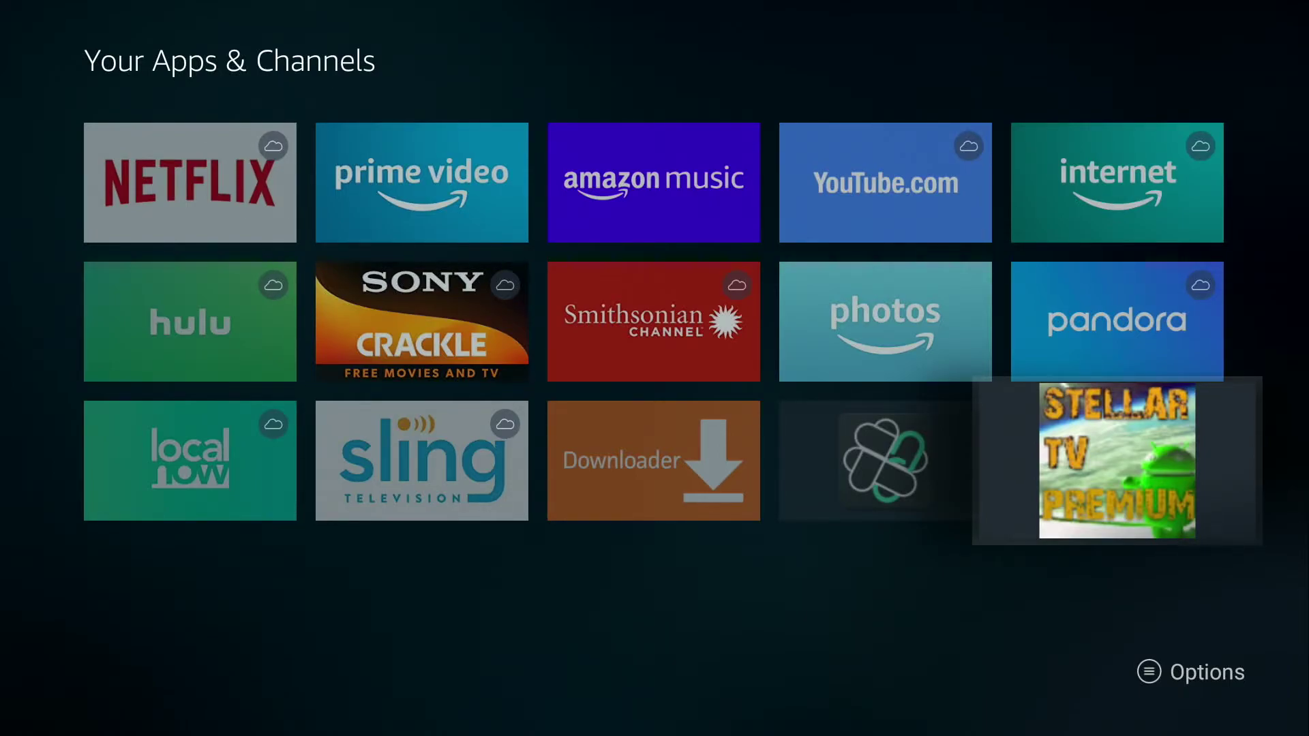
key("Left")
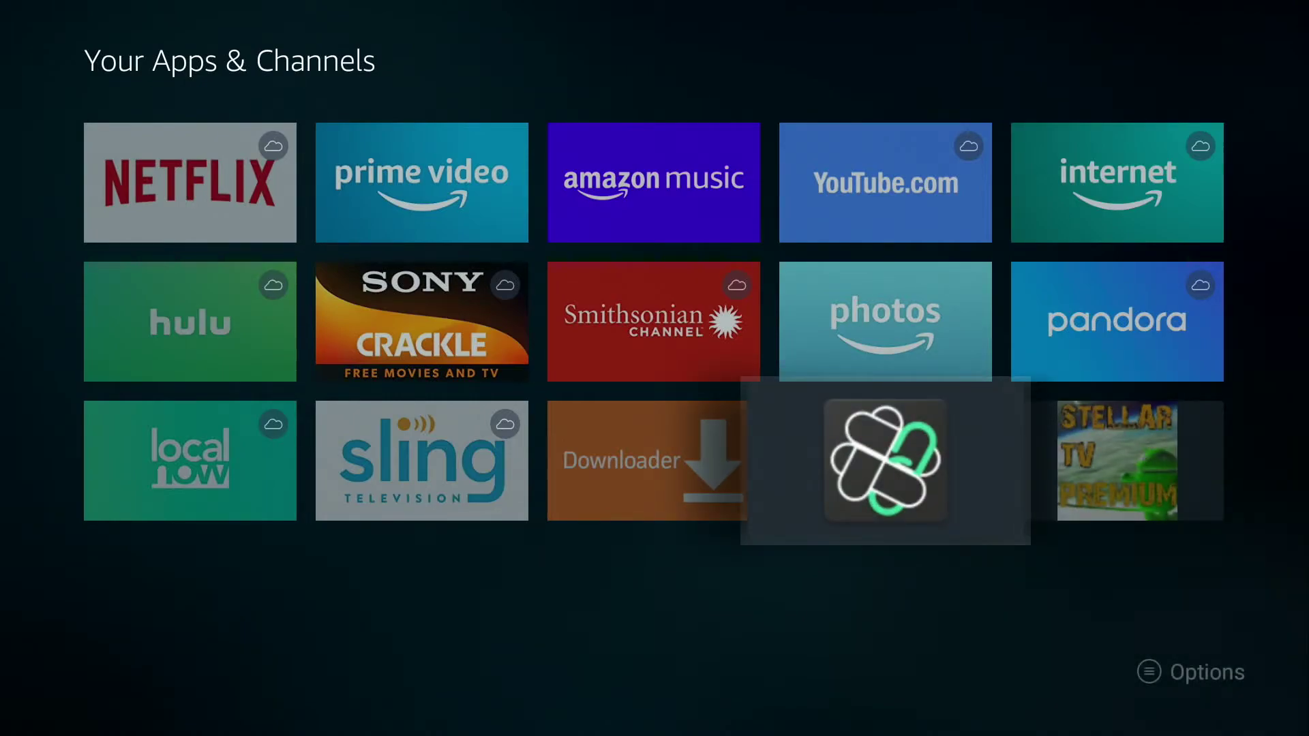
key("Right")
key("Left")
key("Right")
key("Left")
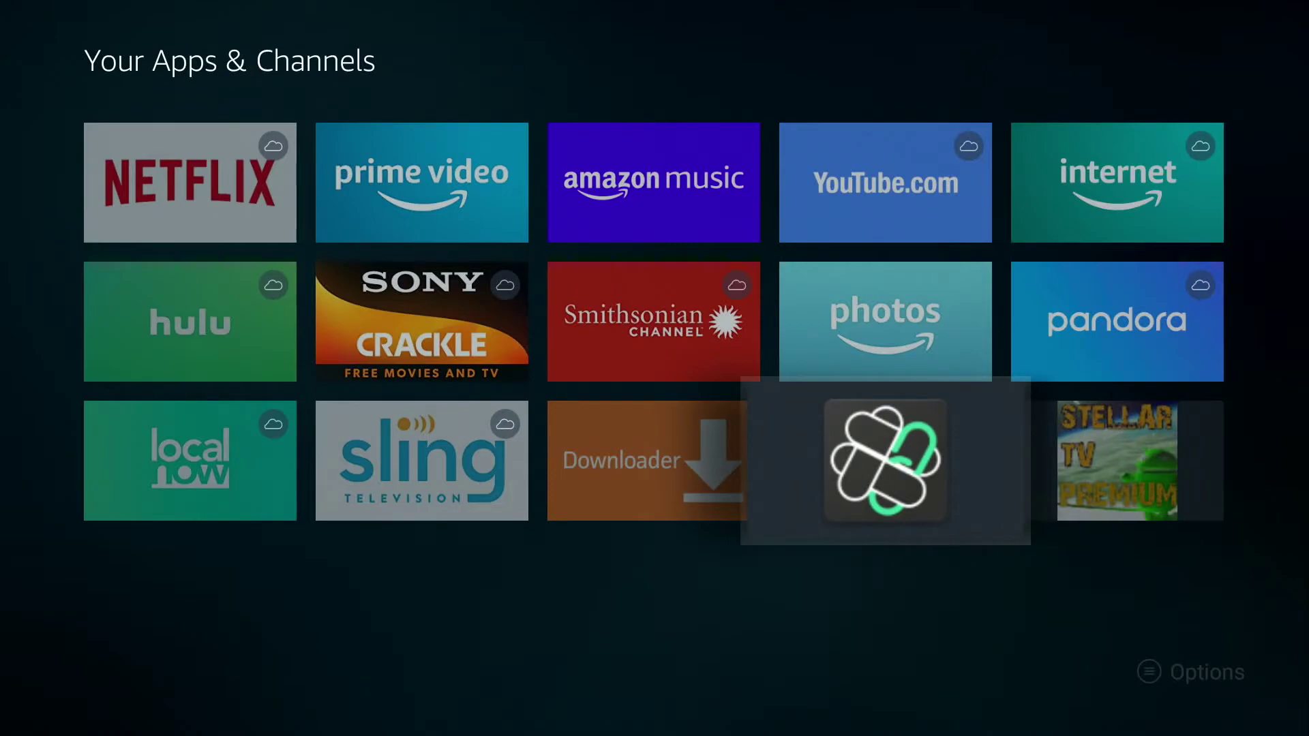
key("Right")
key("Left")
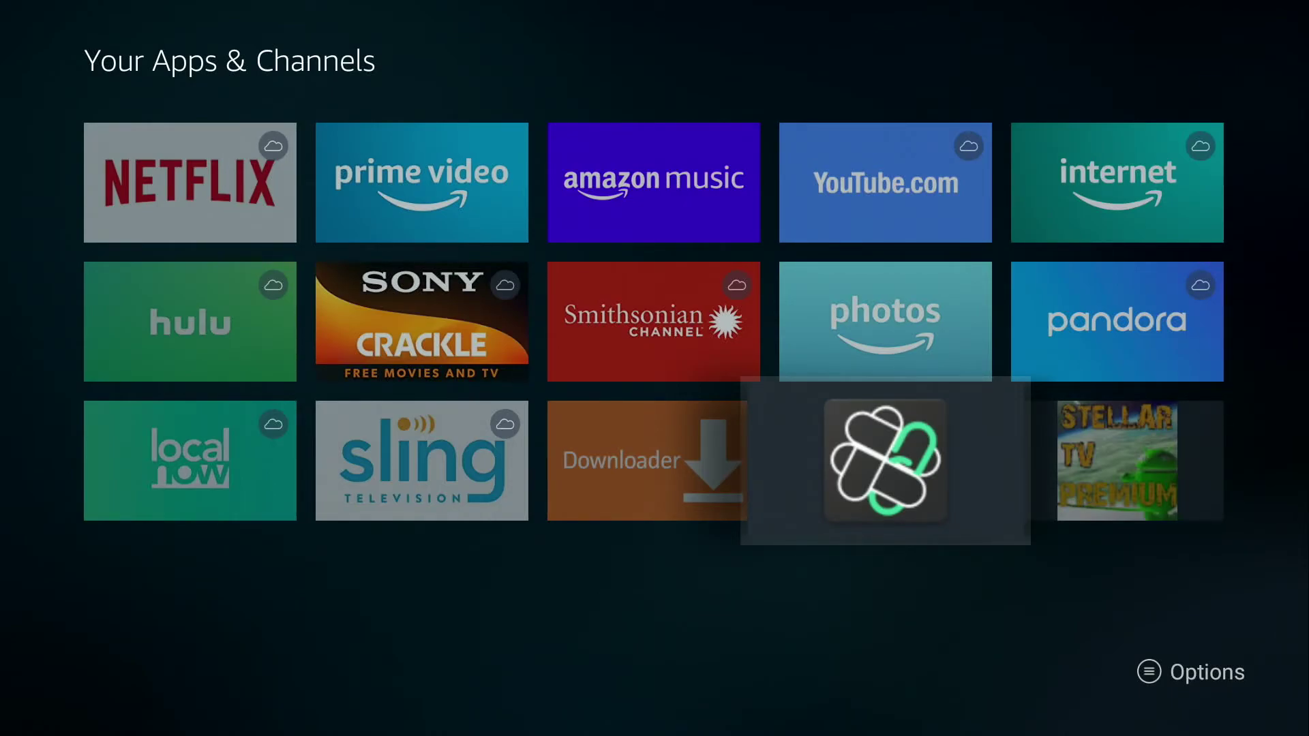
key("Right")
key("Left")
key("Up")
key("Right")
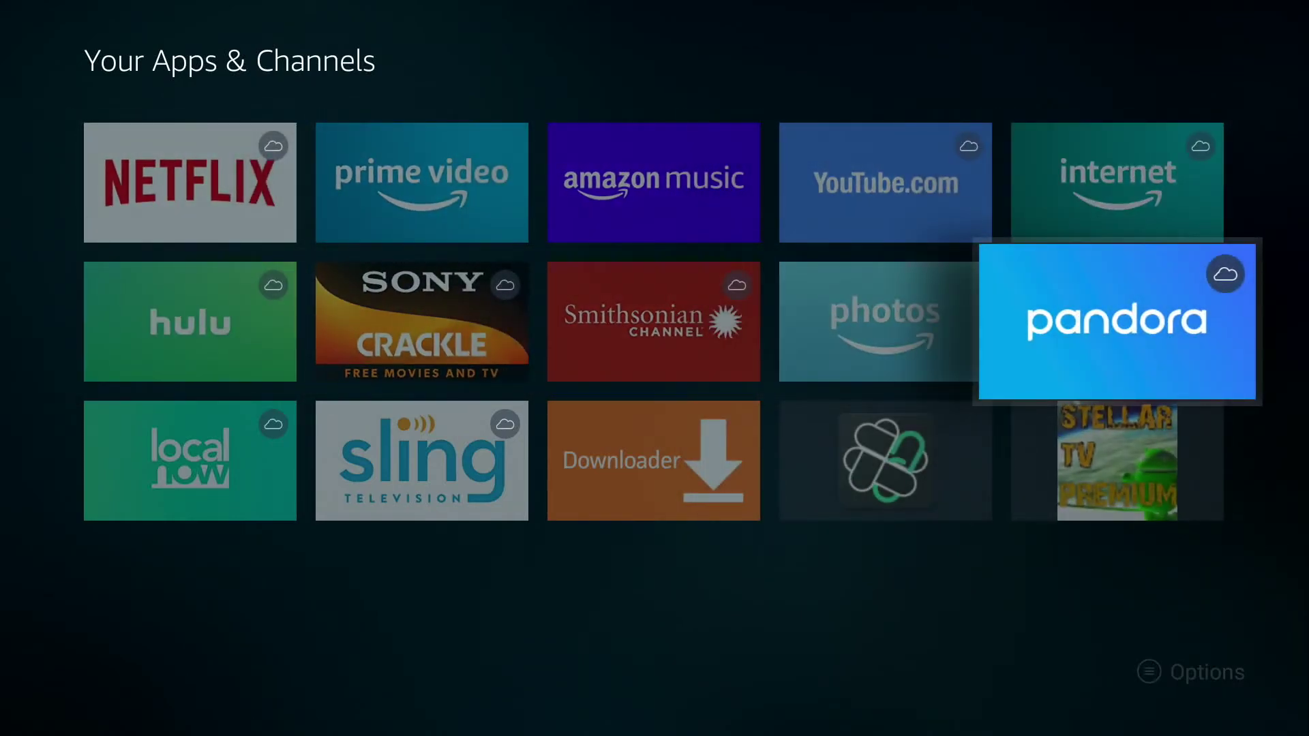
key("Down")
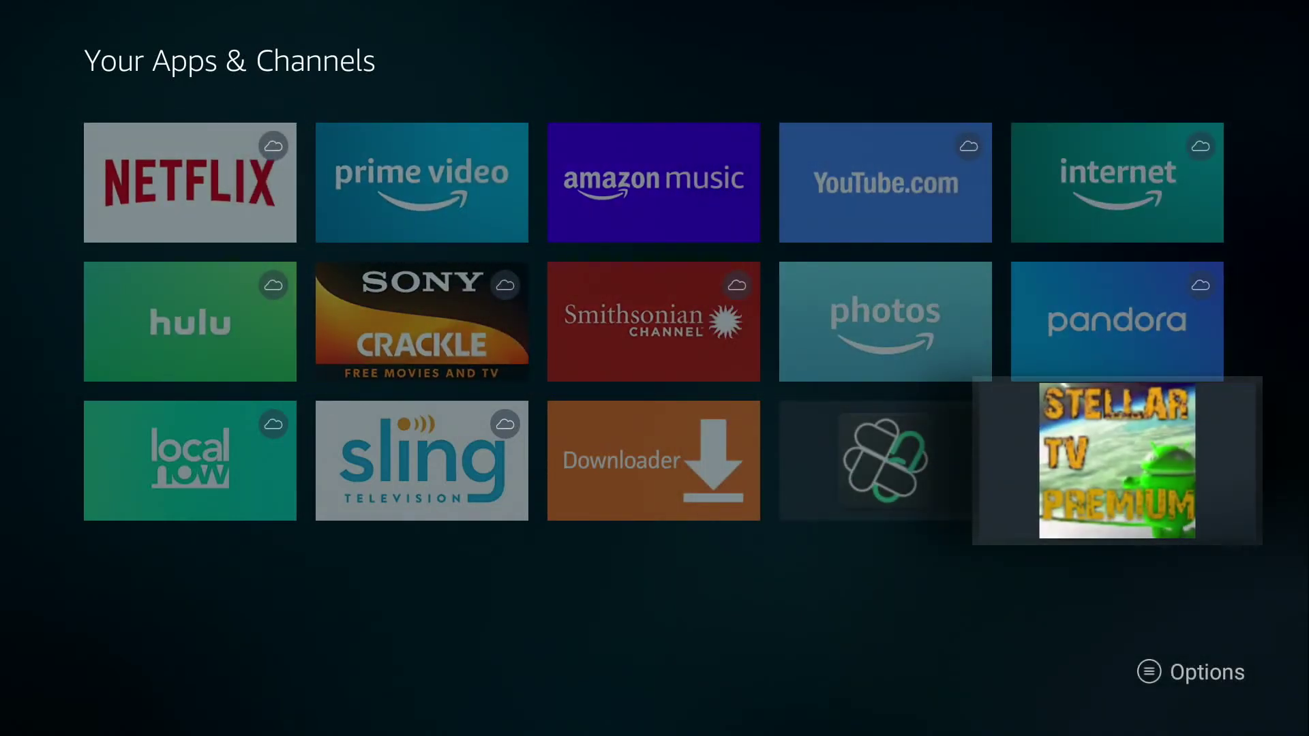
- Launch Stellar TV Premium from its tile in the apps grid
key("Return")
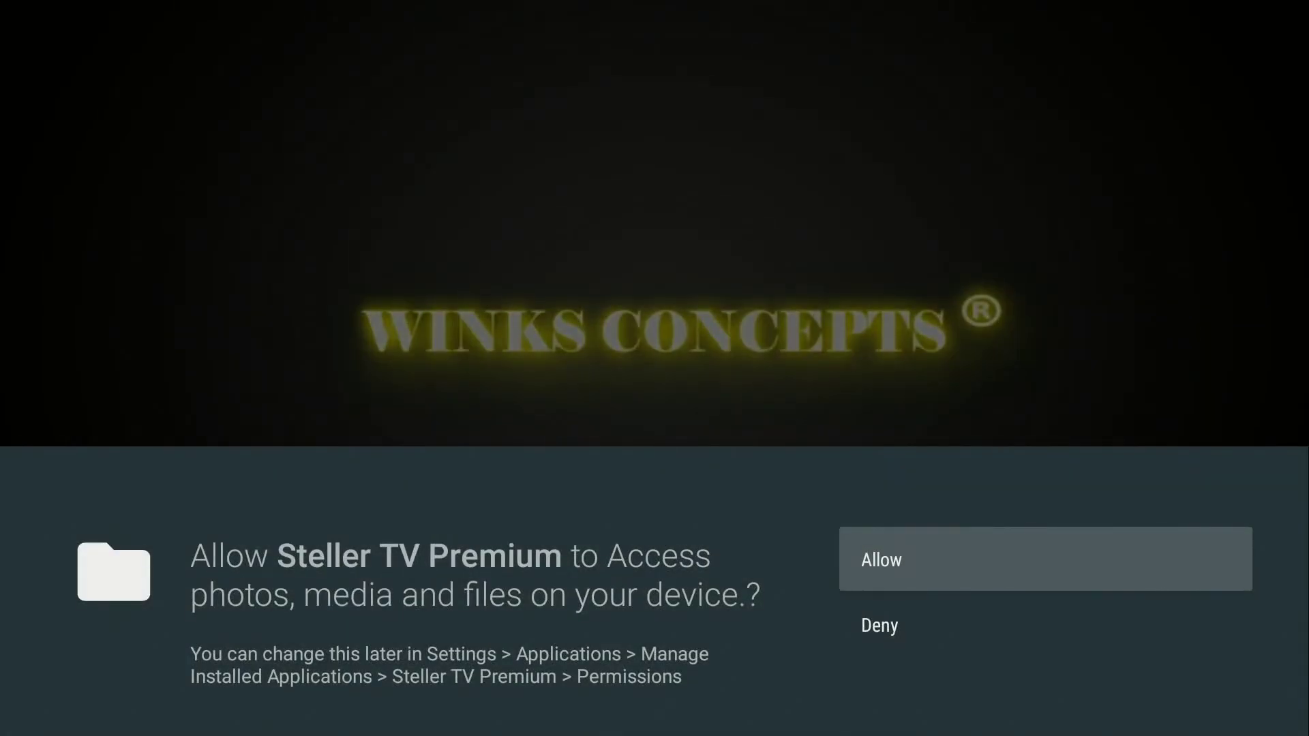